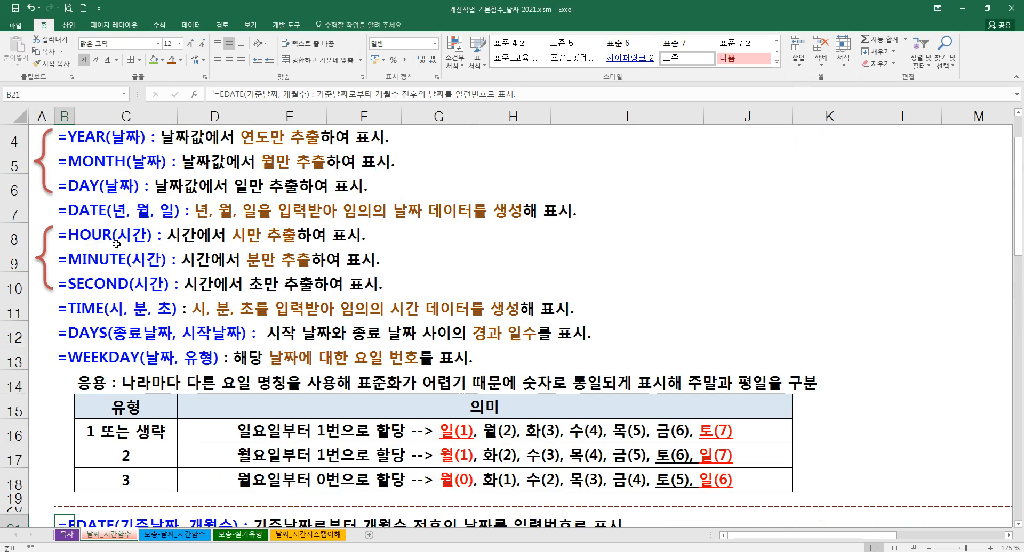
- Collapse the ribbon to leave more room for the date function notes on the worksheet
click(110, 313)
scroll(110, 313, down, 3)
double_click(44, 31)
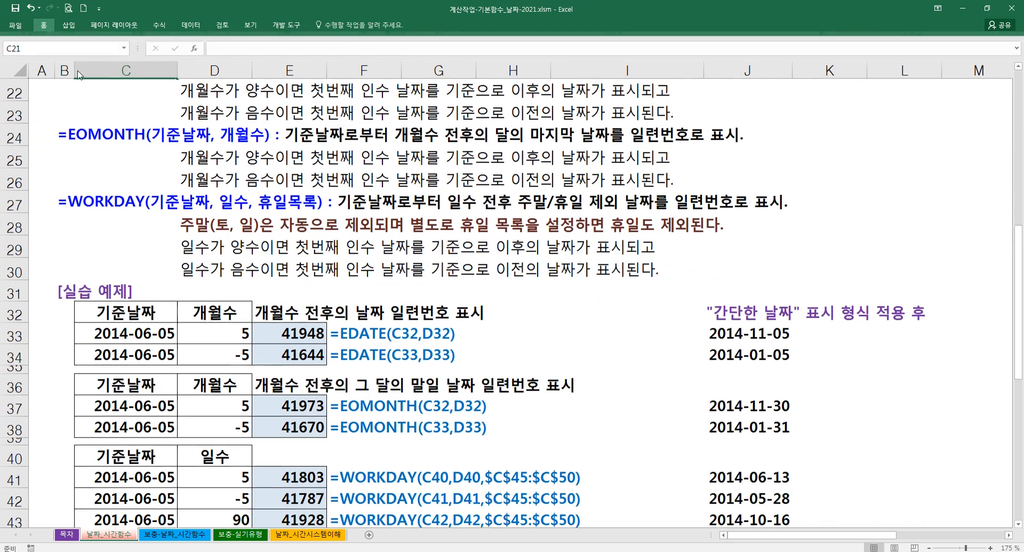
- Examine the syntax descriptions of EDATE, EOMONTH and WORKDAY in rows 21 to 30
click(106, 133)
scroll(105, 190, up, 2)
click(74, 189)
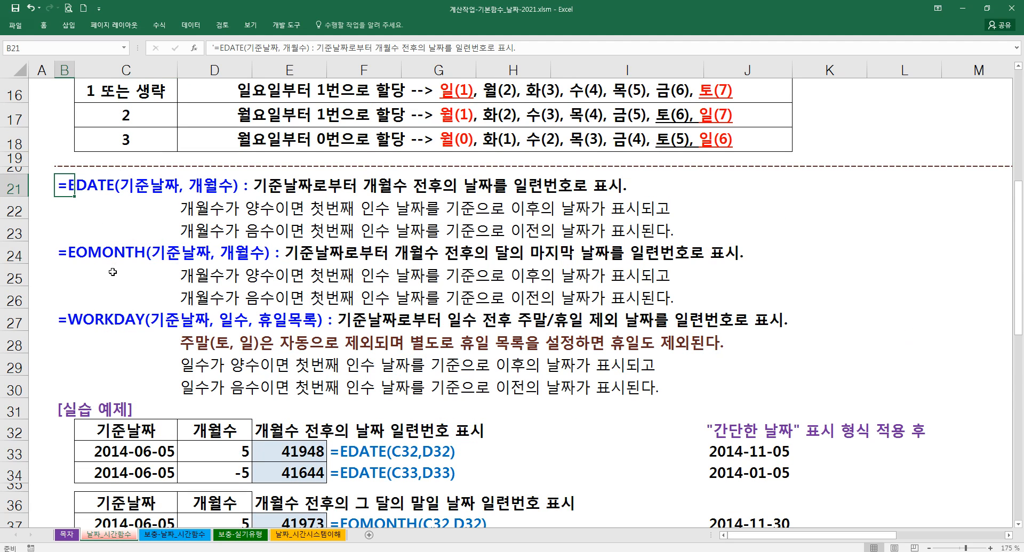
scroll(99, 242, down, 1)
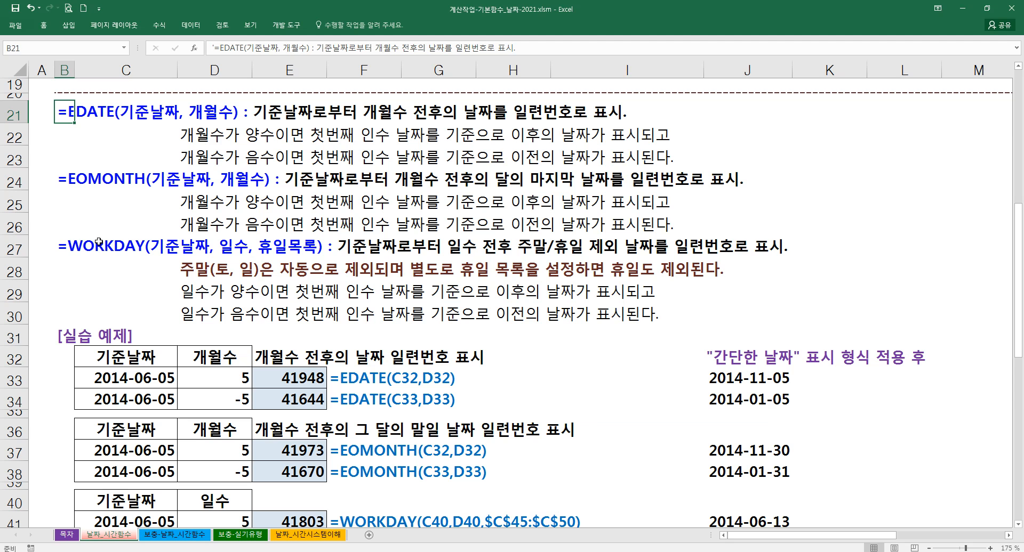
click(72, 184)
click(71, 245)
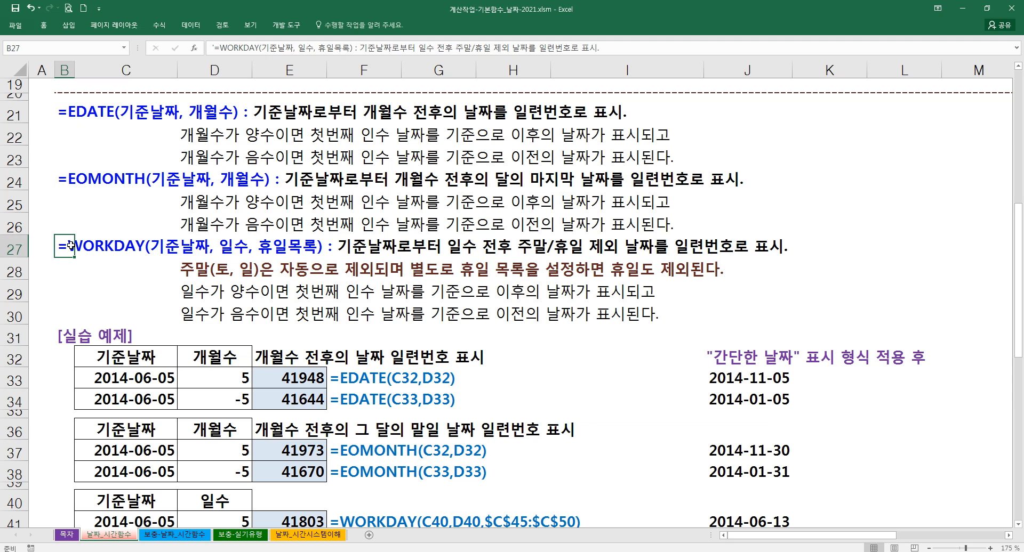
- Clear the existing EDATE formula from cell E33 in the first practice table
scroll(133, 268, down, 2)
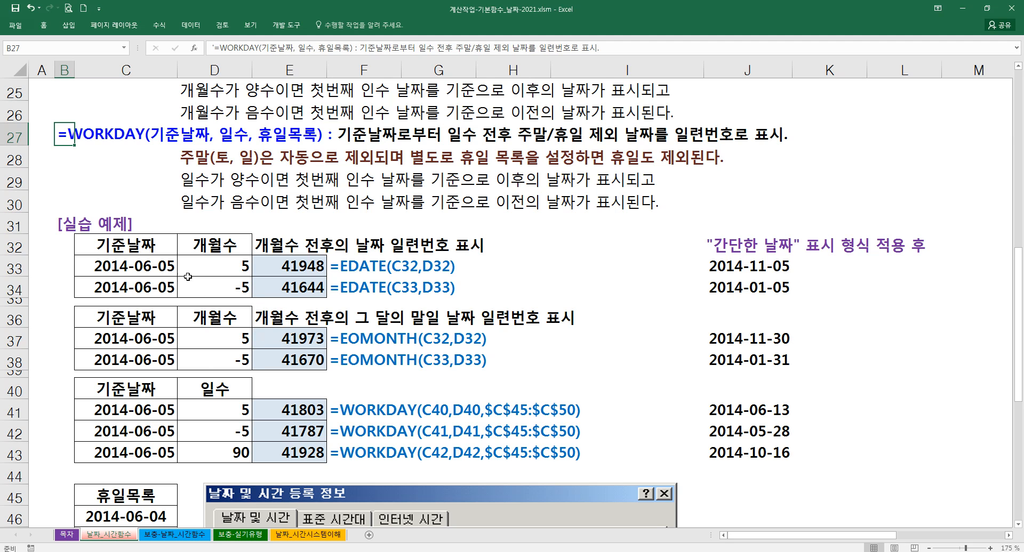
click(142, 263)
click(205, 268)
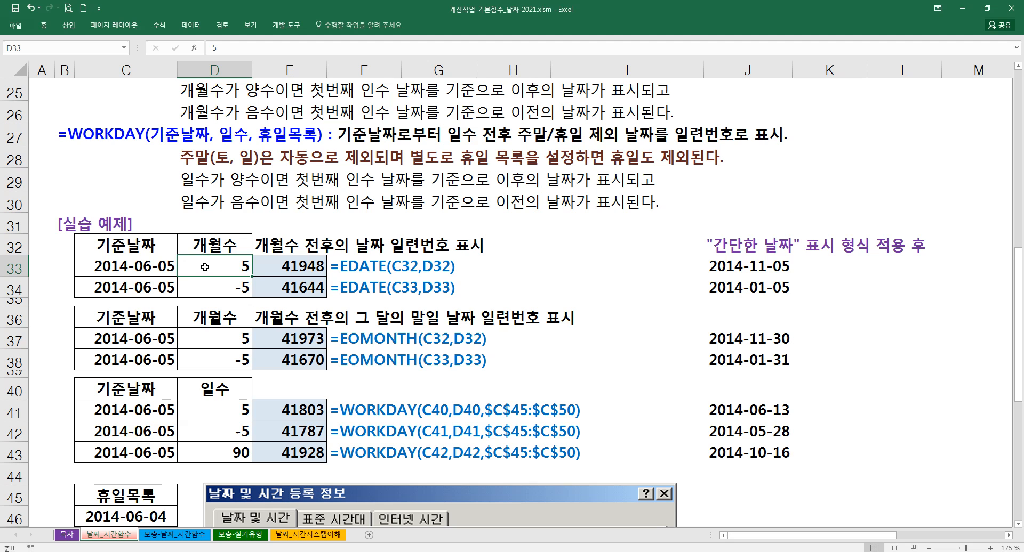
click(270, 272)
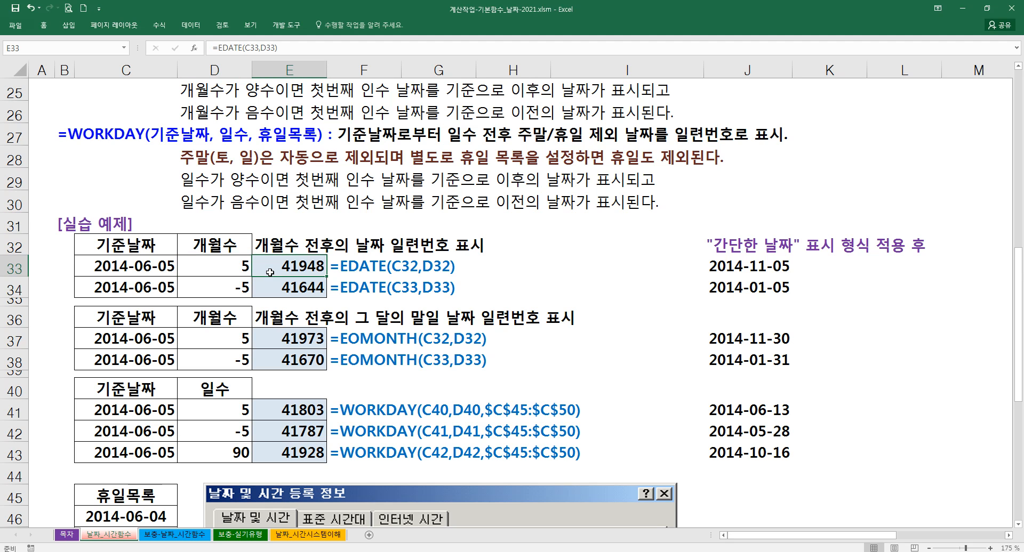
key(Delete)
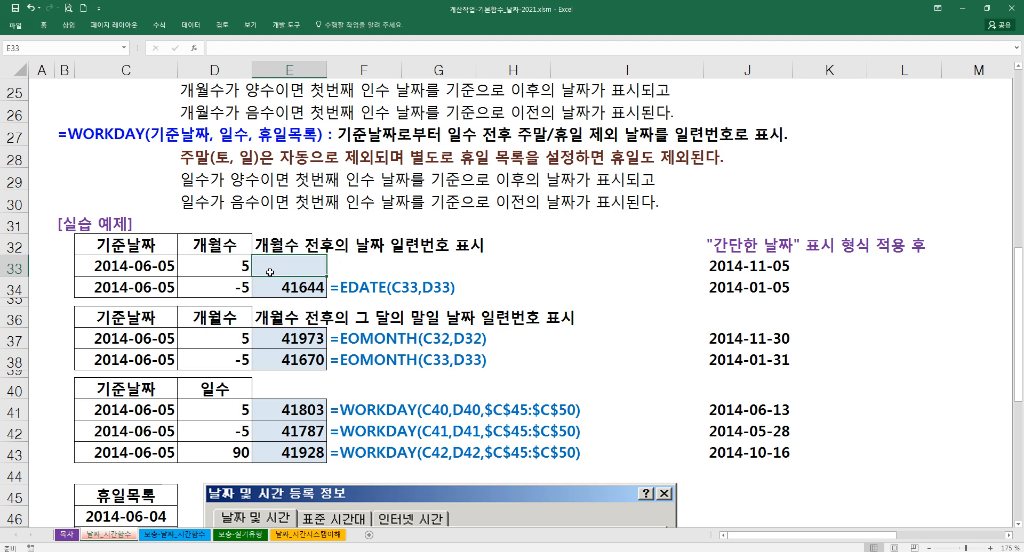
- Enter =EDATE(C33,D33) in E33 using the function arguments dialog, with C33 as Start_date and D33 as Months
text(=eda)
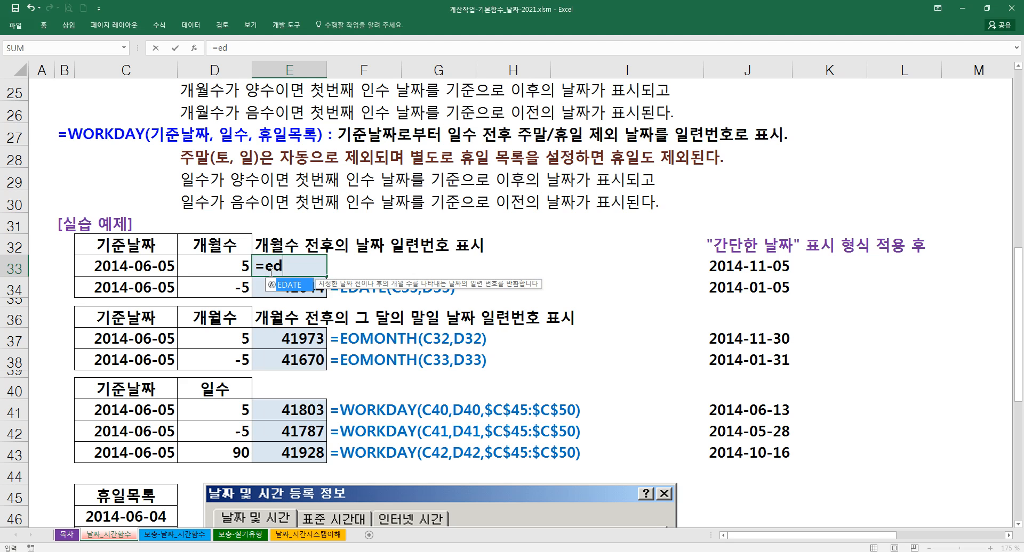
key(Tab)
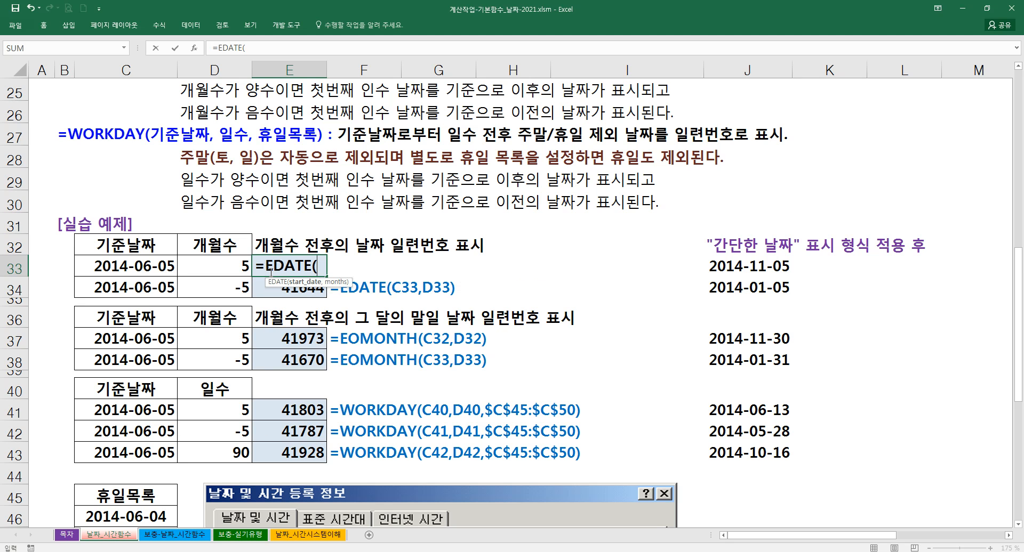
key(ctrl+a)
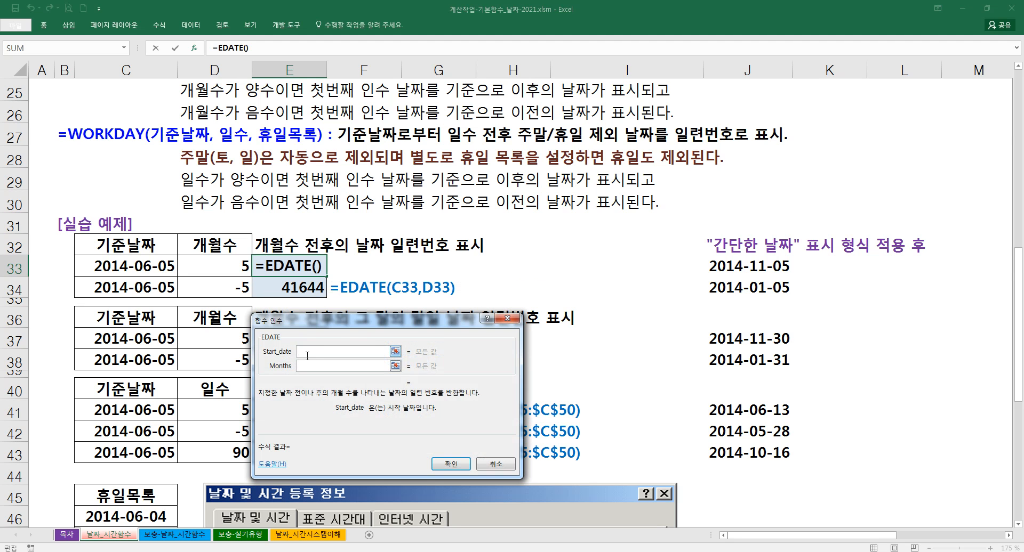
click(135, 269)
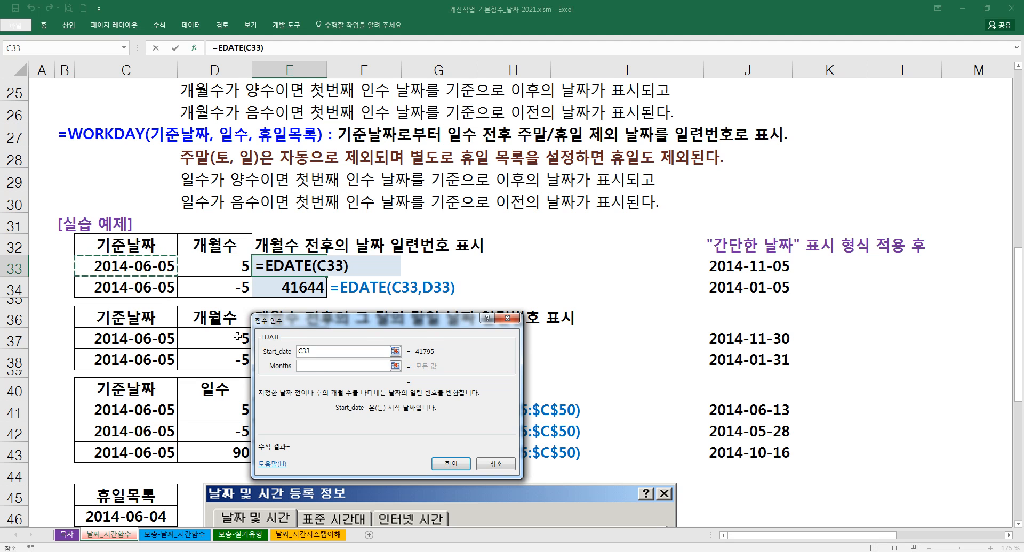
click(318, 367)
click(228, 267)
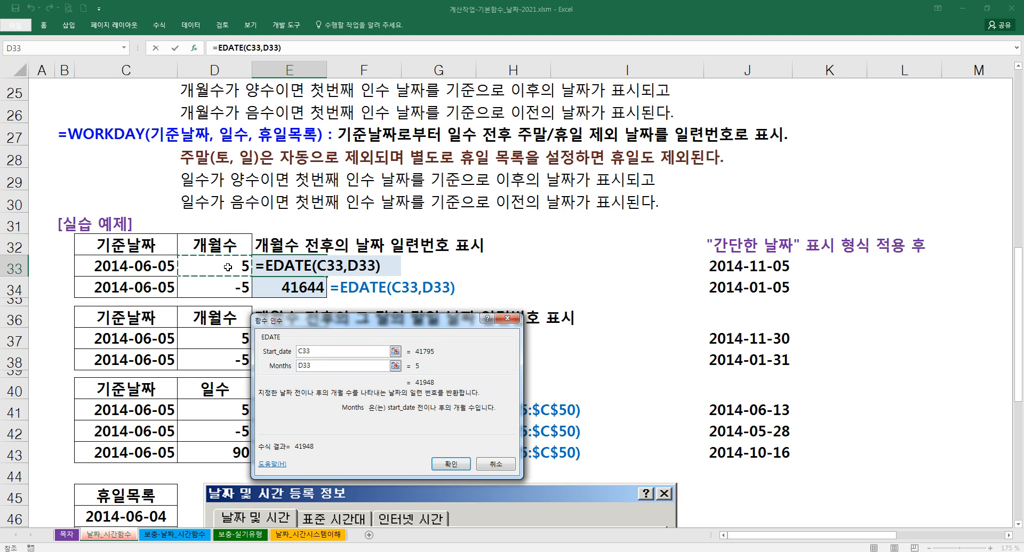
drag(348, 324, 471, 264)
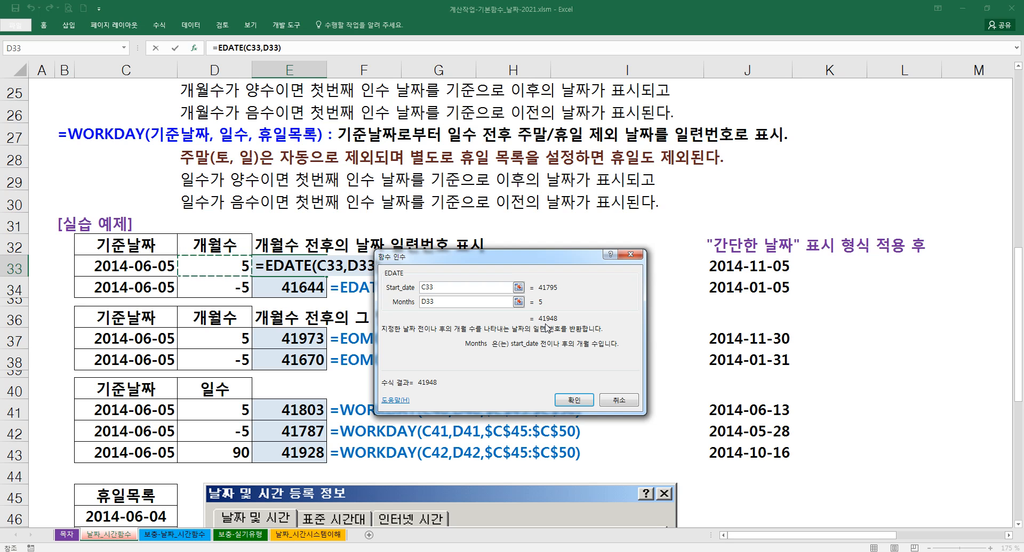
click(571, 400)
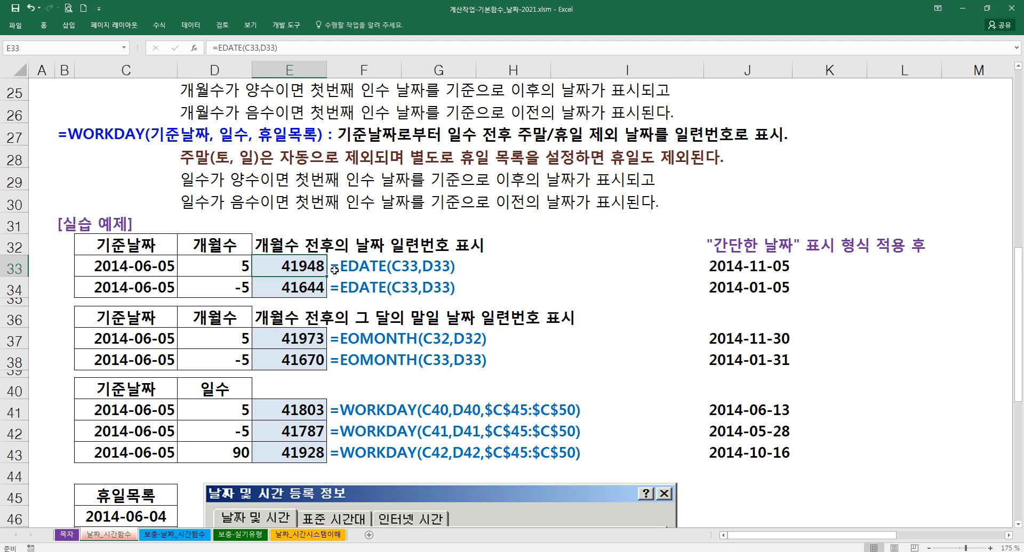
- Try the short date format (간단한 날짜) on the EDATE result in E33, and undo it
click(714, 268)
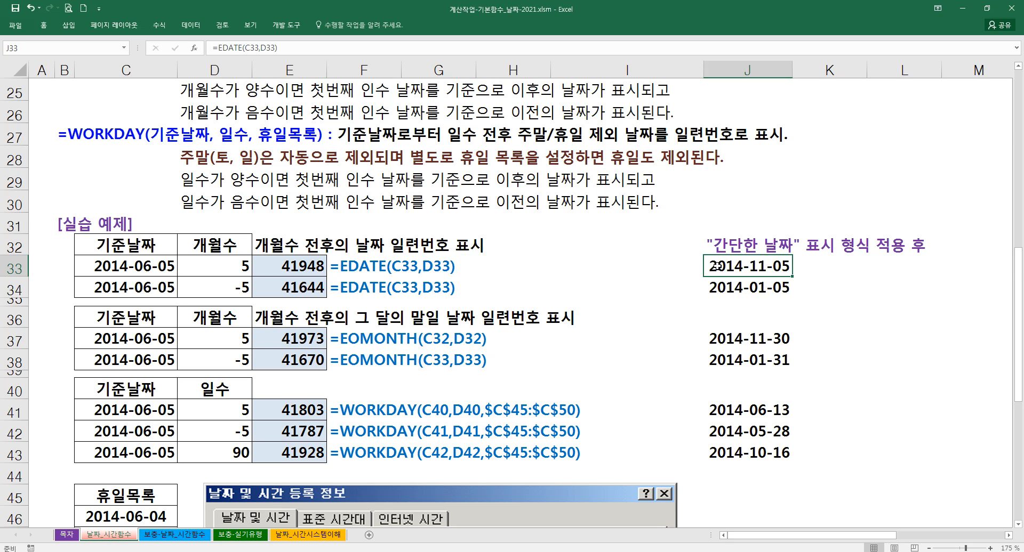
click(734, 246)
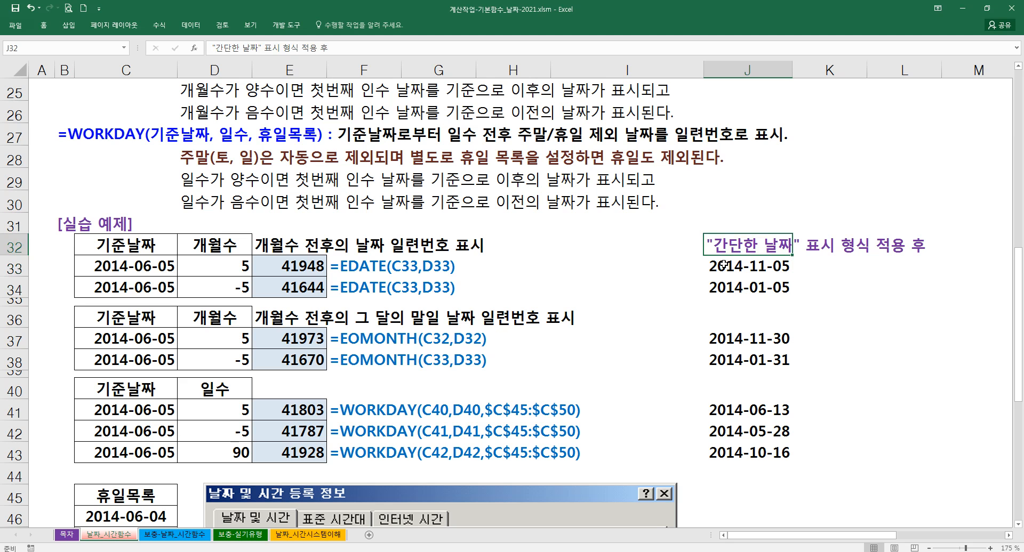
click(724, 263)
click(303, 268)
click(43, 25)
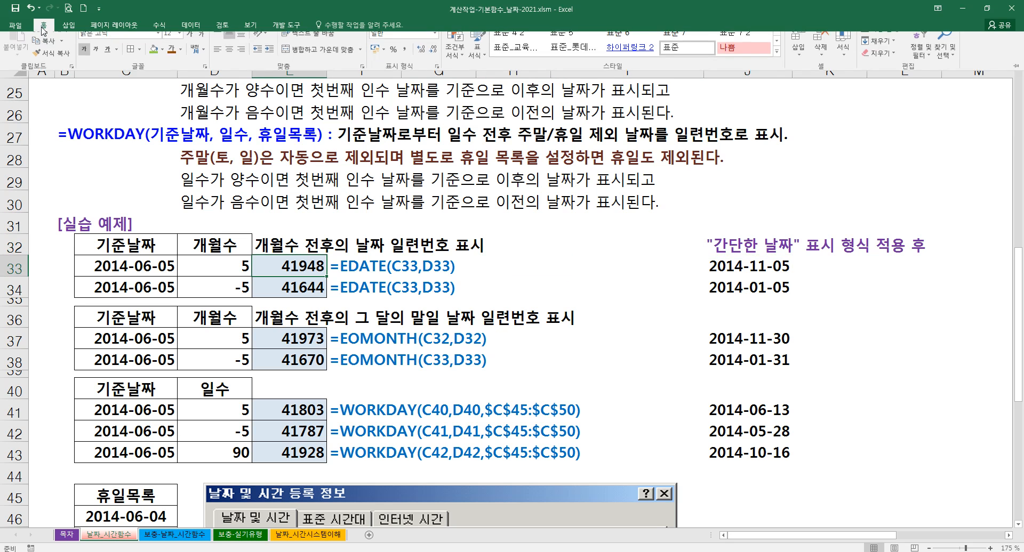
click(435, 43)
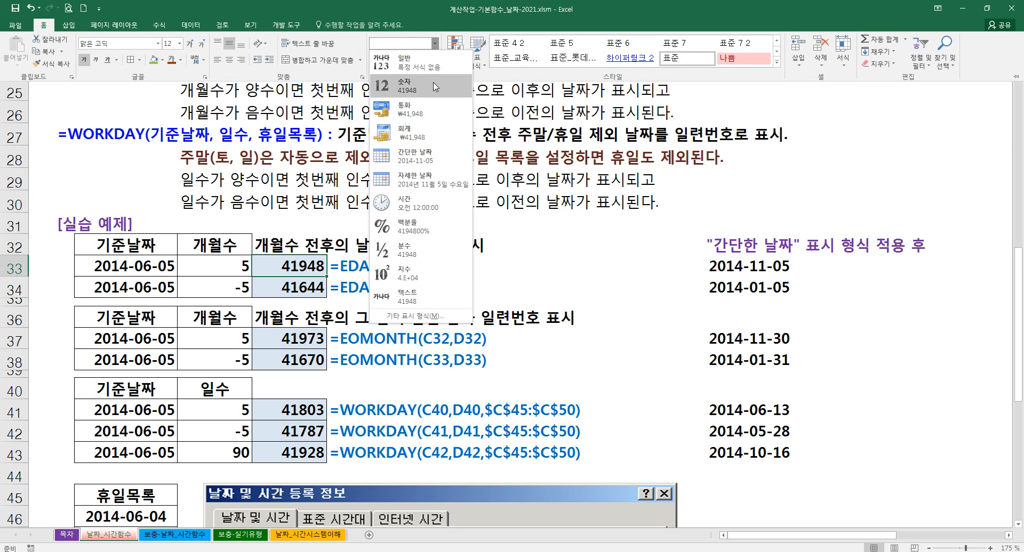
click(421, 160)
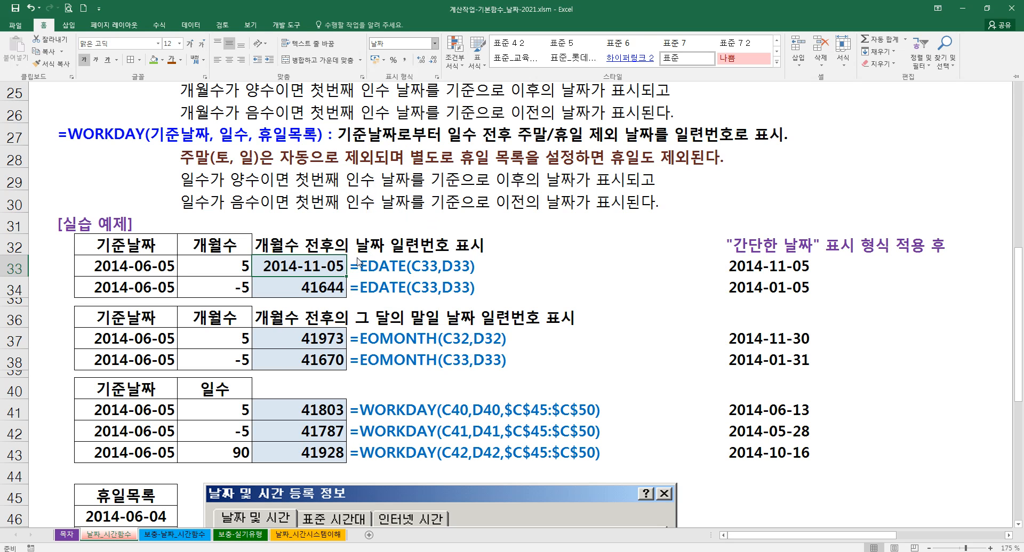
key(ctrl+z)
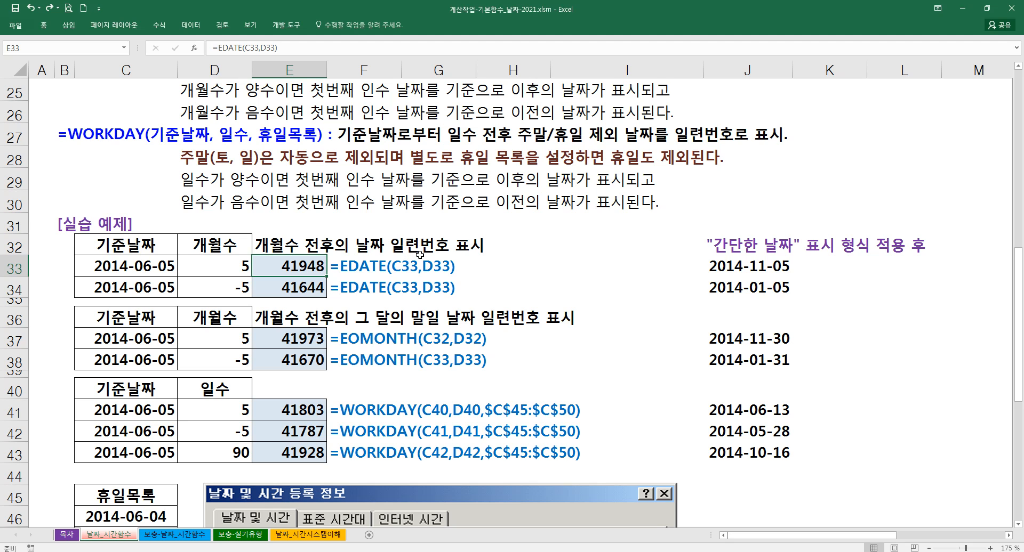
- Compare the EDATE serial number in E34 with the date-formatted results in J33 and J34
click(714, 267)
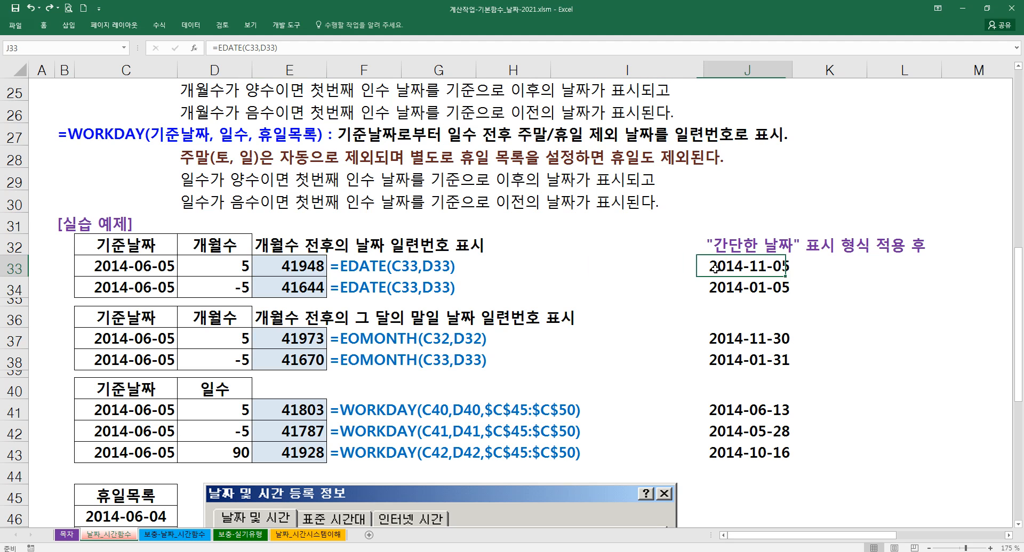
click(494, 251)
click(694, 246)
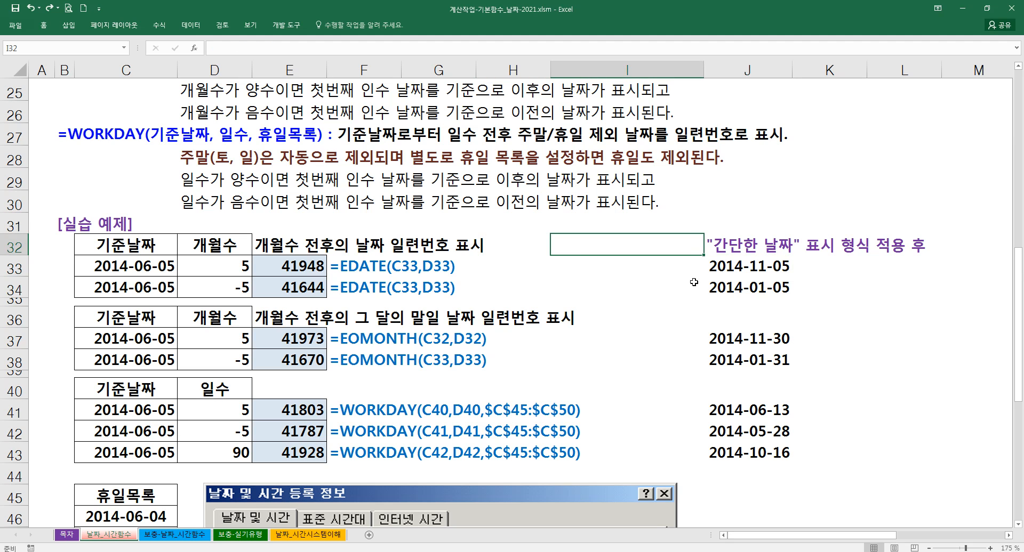
click(529, 253)
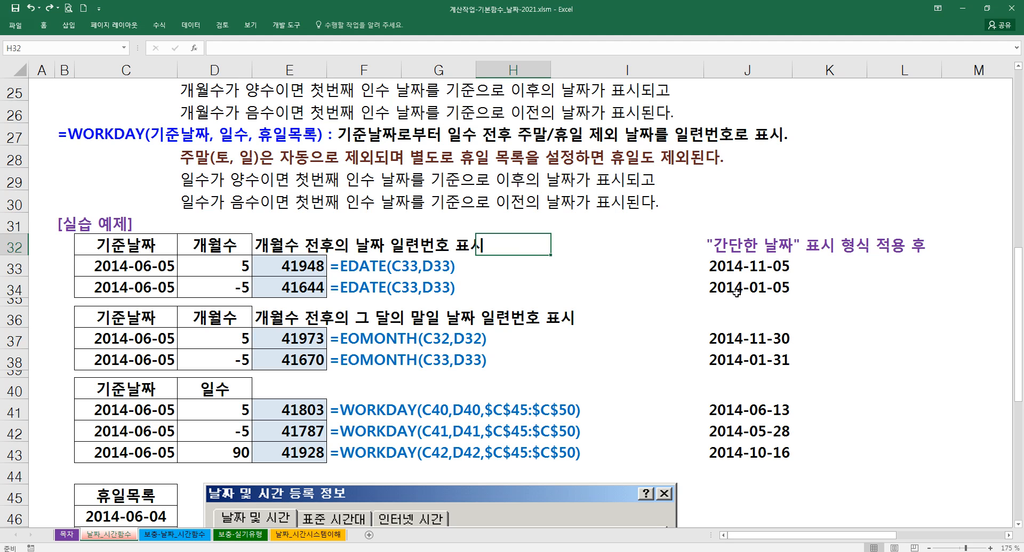
click(275, 288)
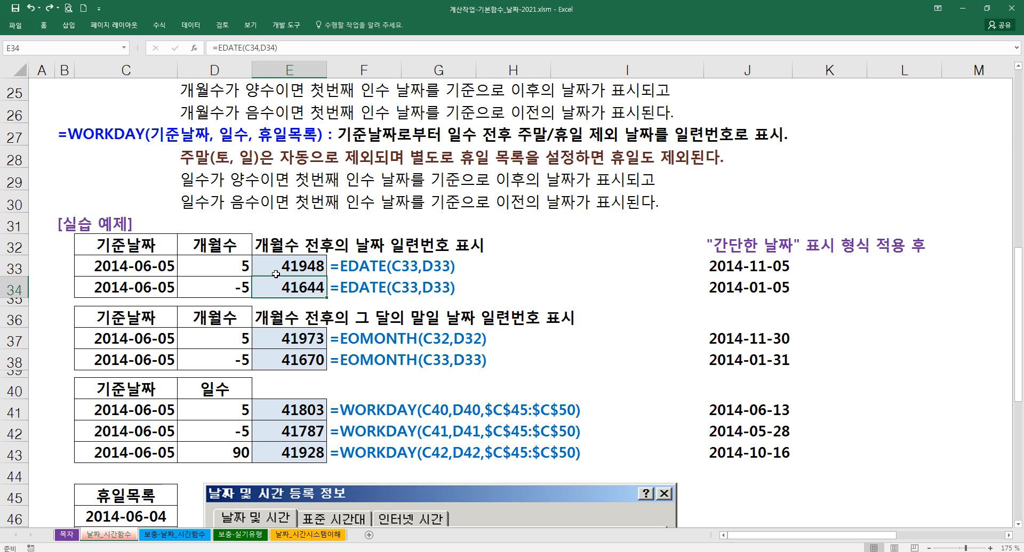
click(727, 289)
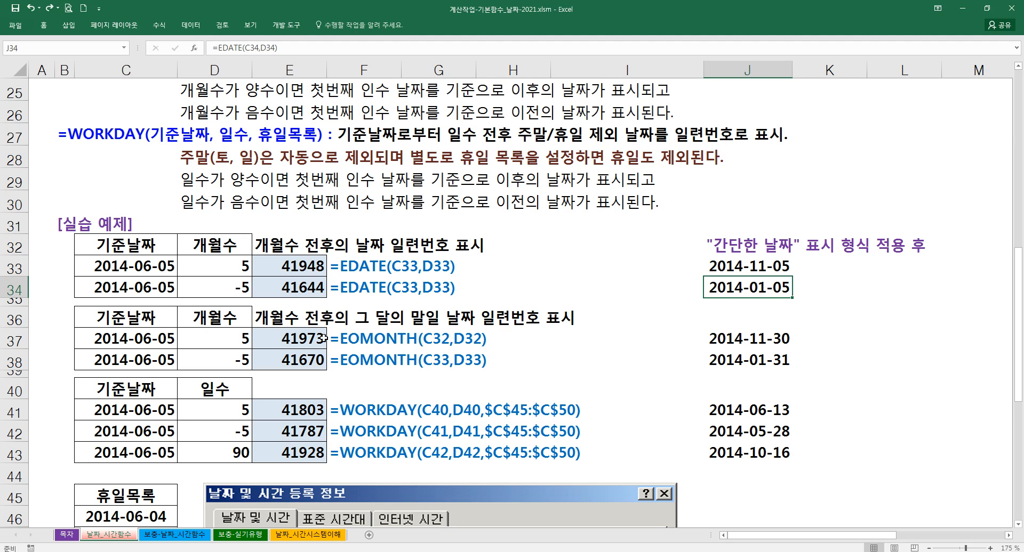
- Inspect the EOMONTH formula in E37 and the matching date-formatted results in J37 and J38
double_click(302, 339)
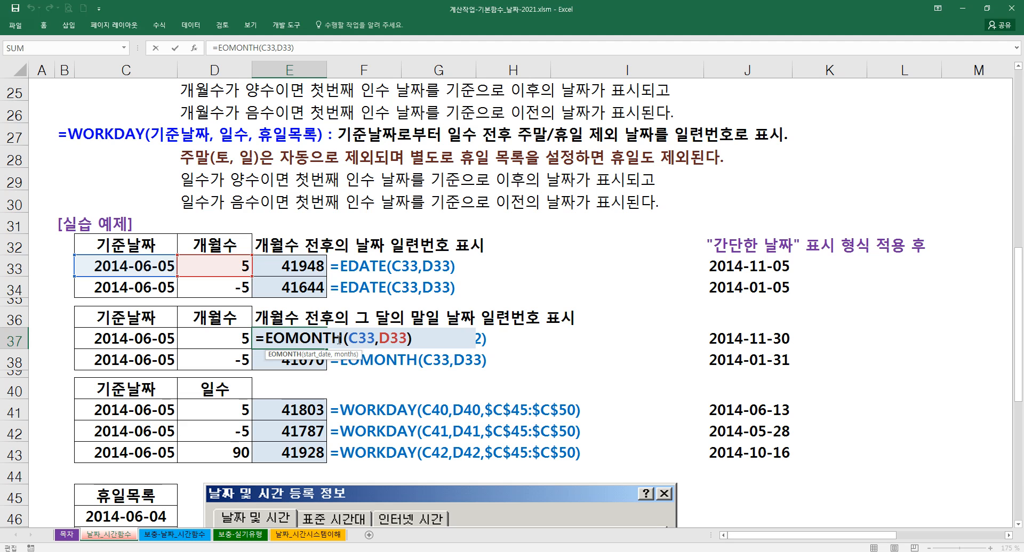
key(Escape)
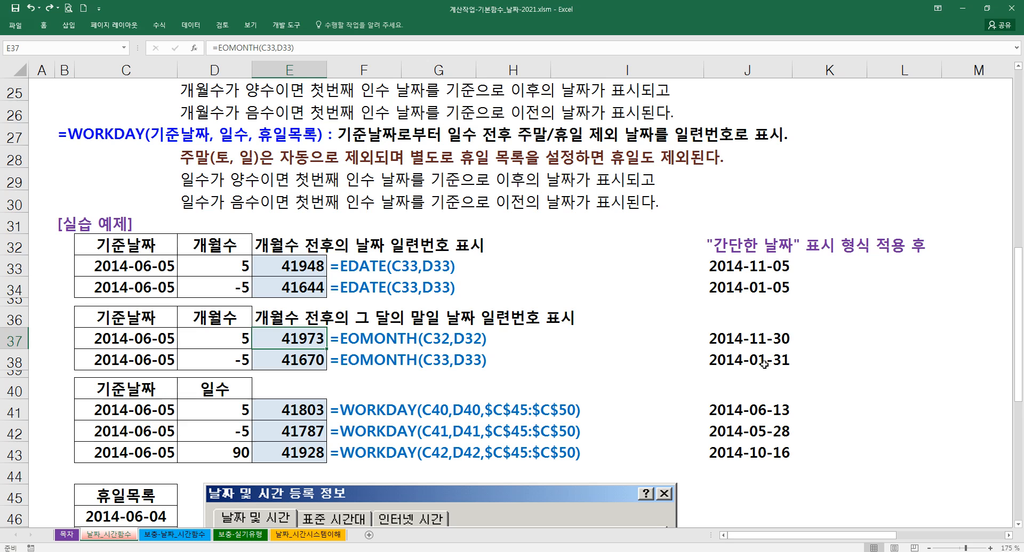
click(760, 345)
click(748, 357)
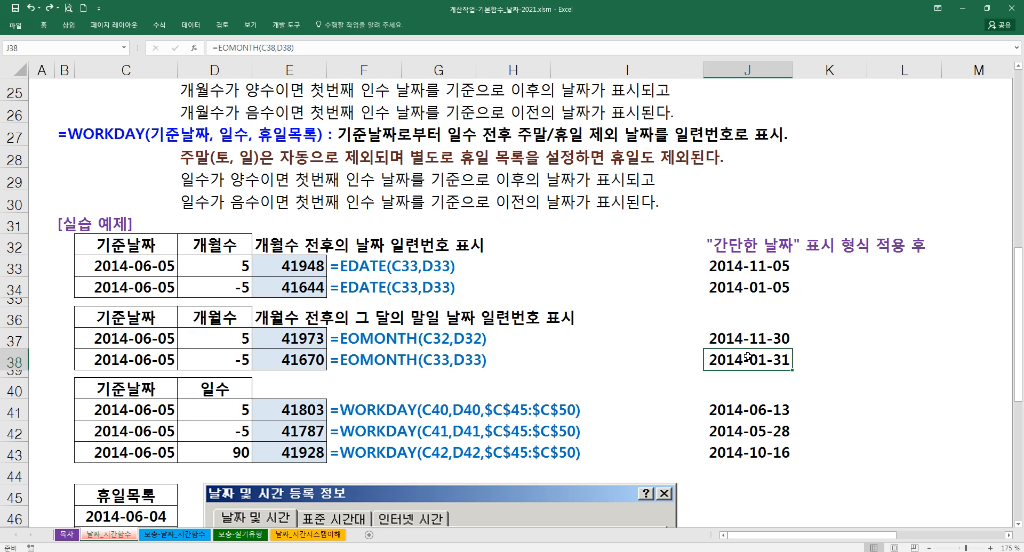
- Add all borders to the date-formatted result cells J33:J34, J37:J38 and J41:J43
drag(735, 334, 735, 357)
drag(761, 276, 751, 284)
drag(736, 340, 736, 361)
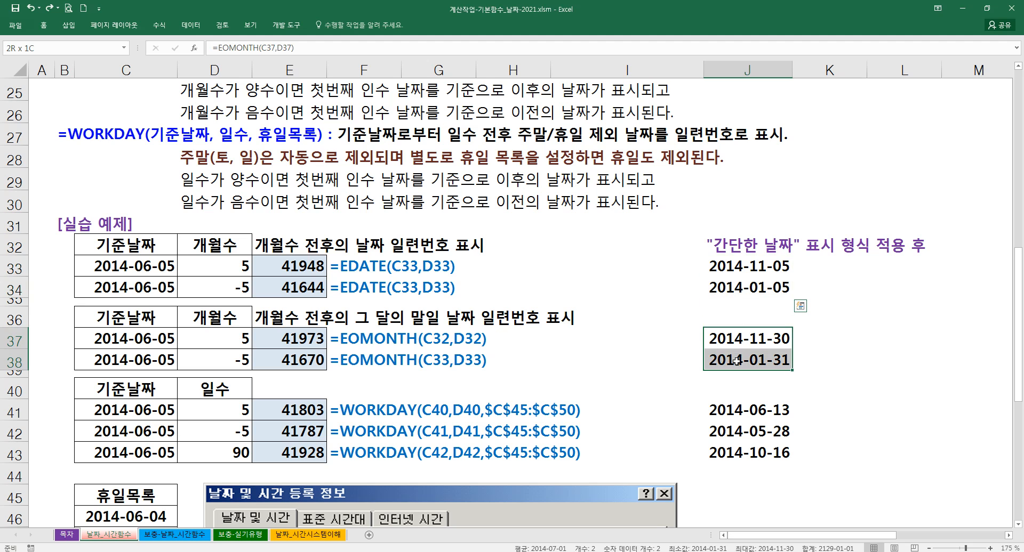
drag(747, 269, 747, 288)
drag(743, 407, 746, 450)
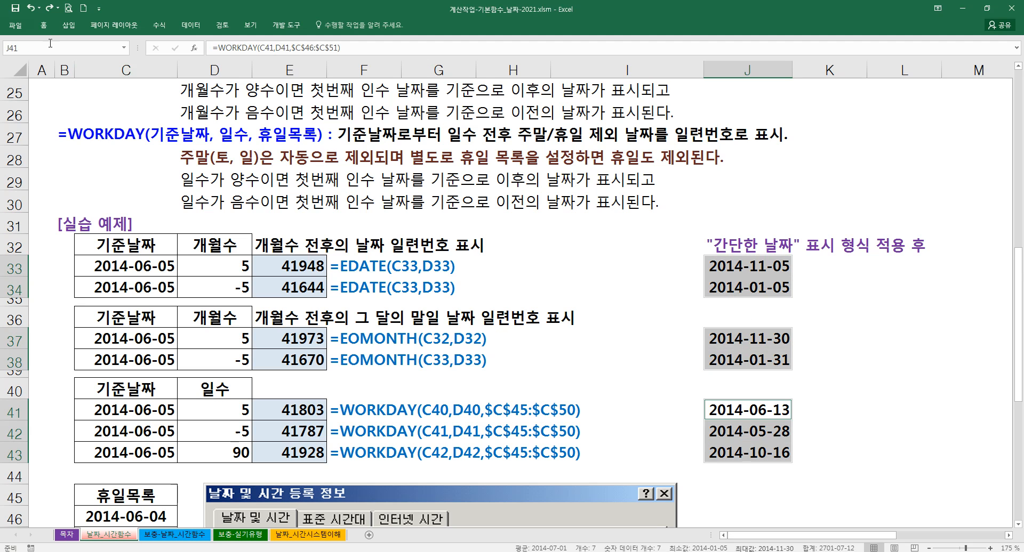
click(43, 25)
click(131, 60)
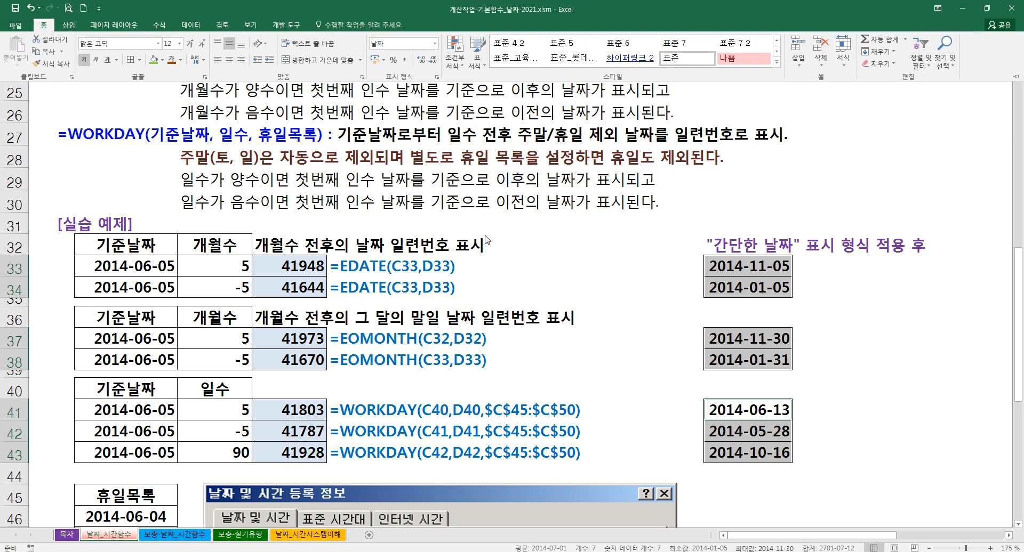
click(661, 255)
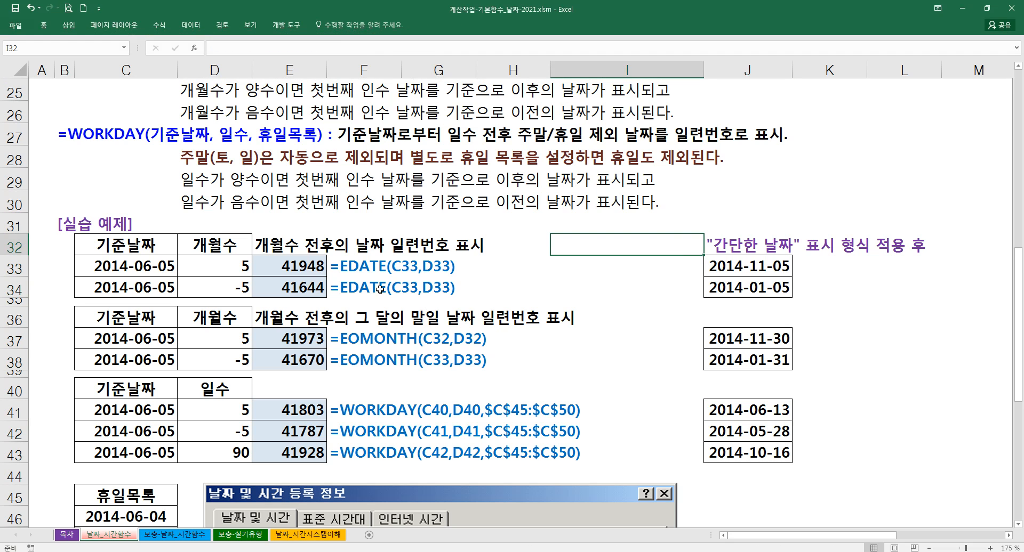
- Review the serial number results in E33:E34 and E37:E38, and bring the WORKDAY example with its holiday list into view
drag(287, 266, 286, 291)
drag(282, 338, 283, 362)
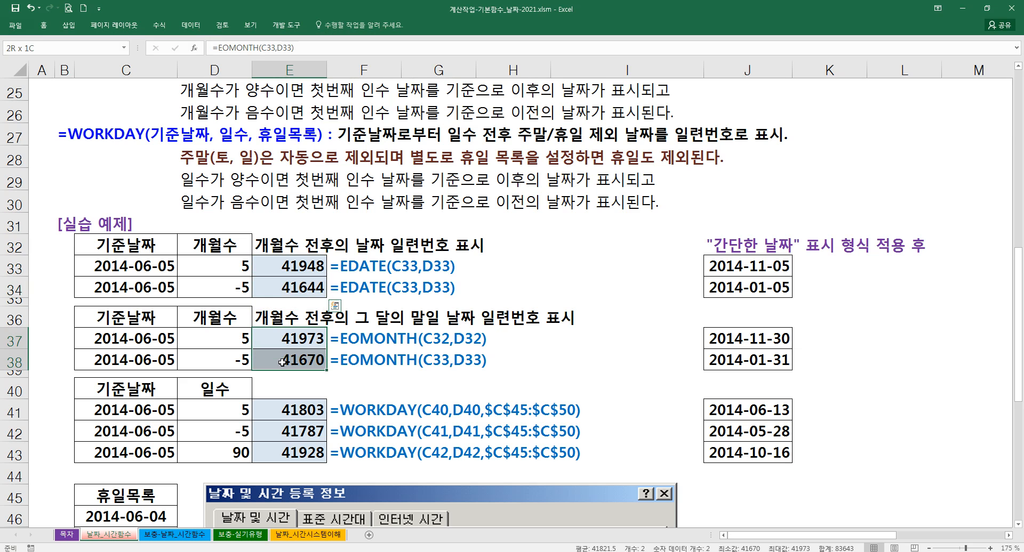
click(355, 381)
scroll(256, 352, down, 2)
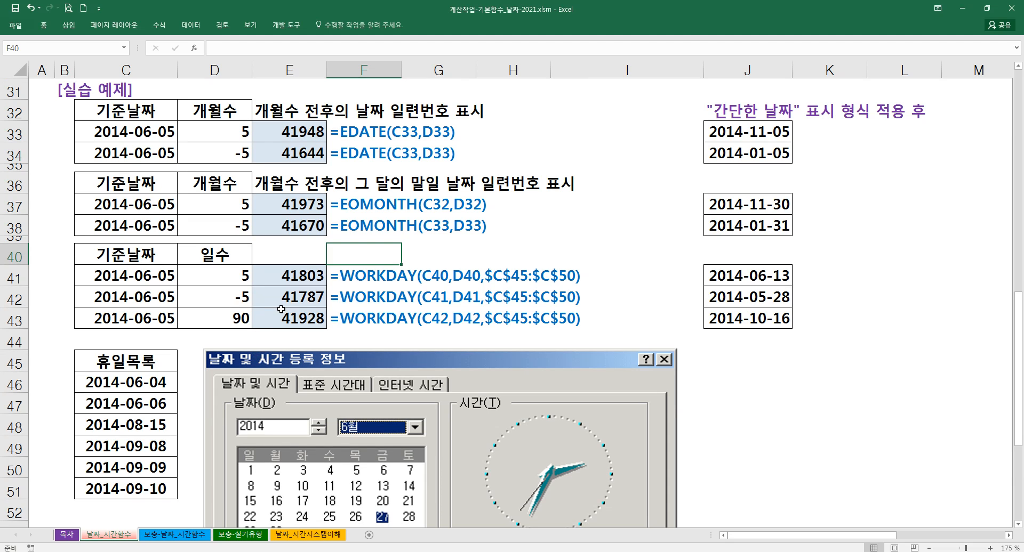
- Review the WORKDAY table's base dates, day counts and results in C41:E43, along with the holiday list in C46:C51
click(217, 278)
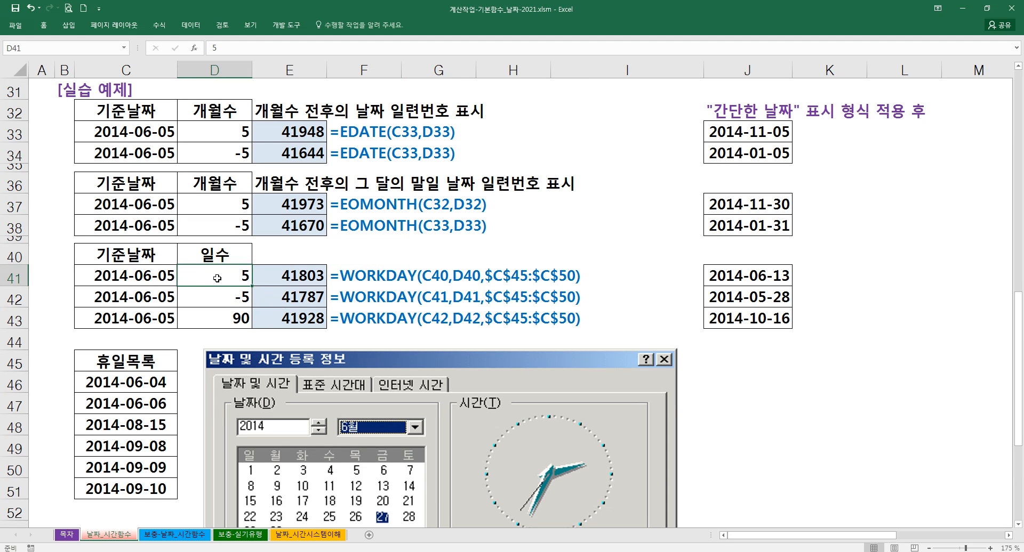
click(150, 278)
click(220, 283)
click(294, 285)
click(233, 299)
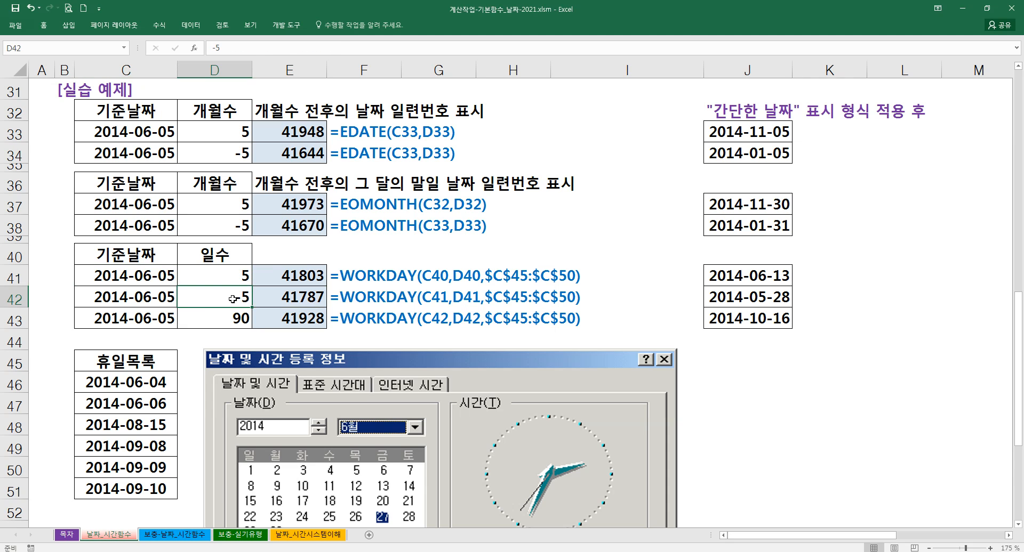
click(220, 320)
click(275, 320)
click(274, 271)
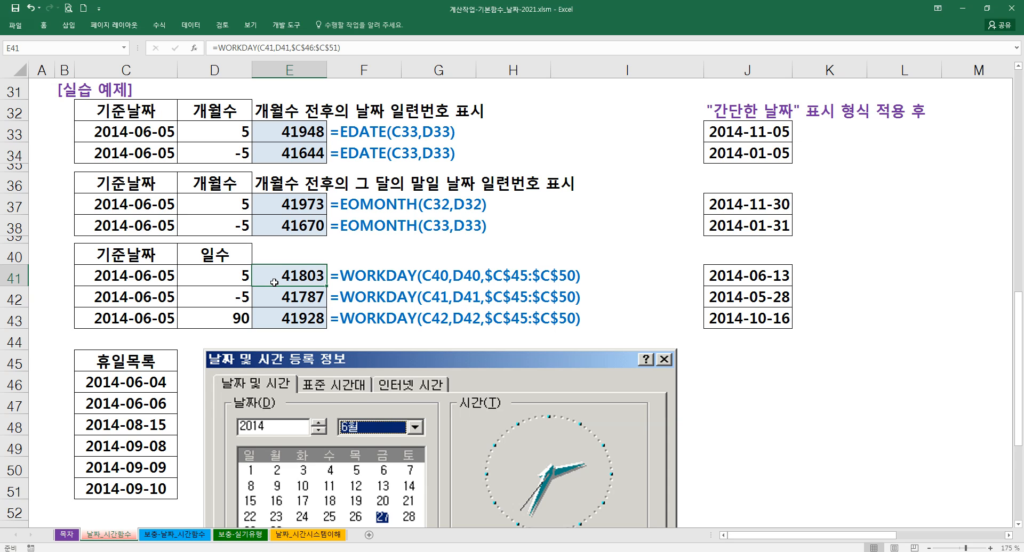
drag(160, 387, 143, 480)
- Clear E41 and begin a new WORKDAY formula in it
click(295, 270)
key(Delete)
text(=)
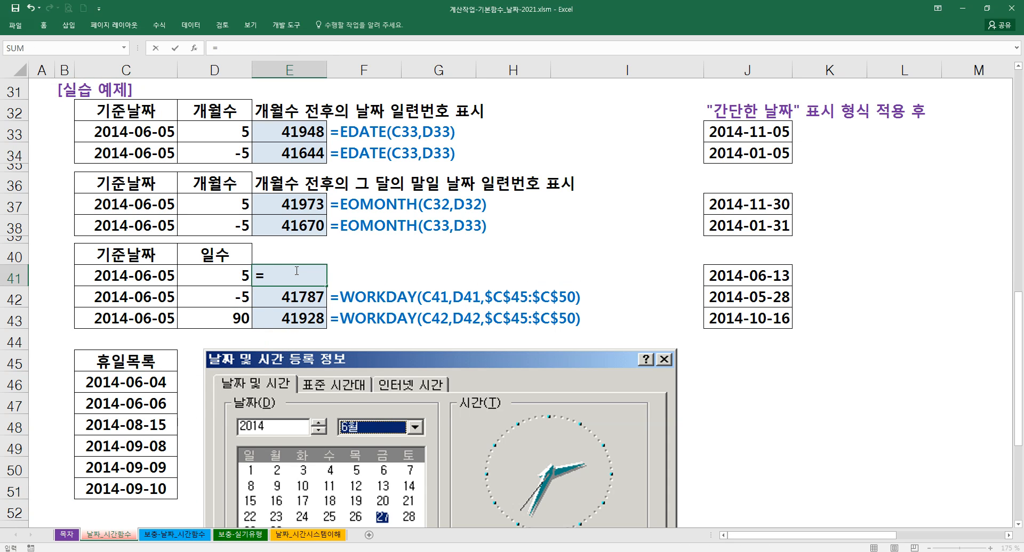
text(wo)
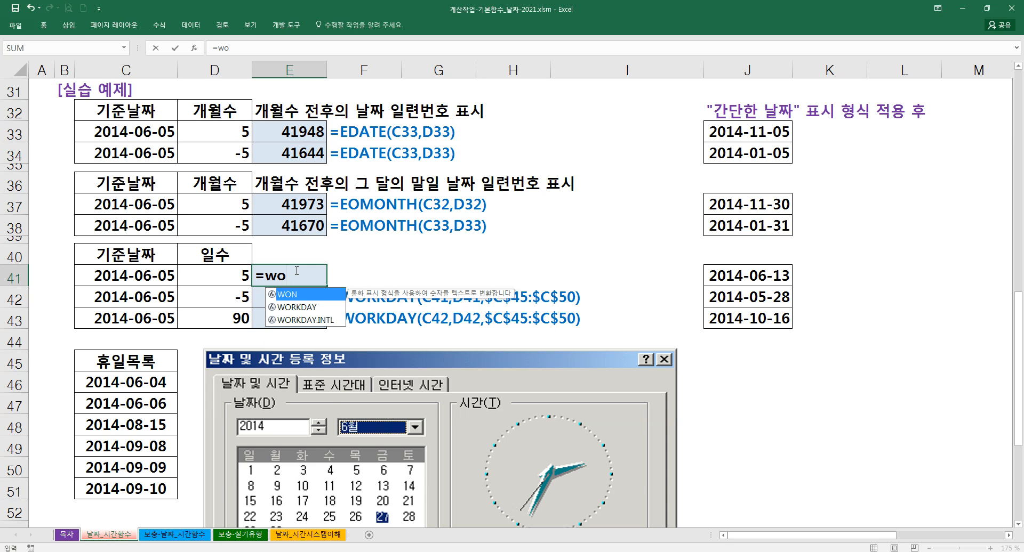
key(Down)
key(Tab)
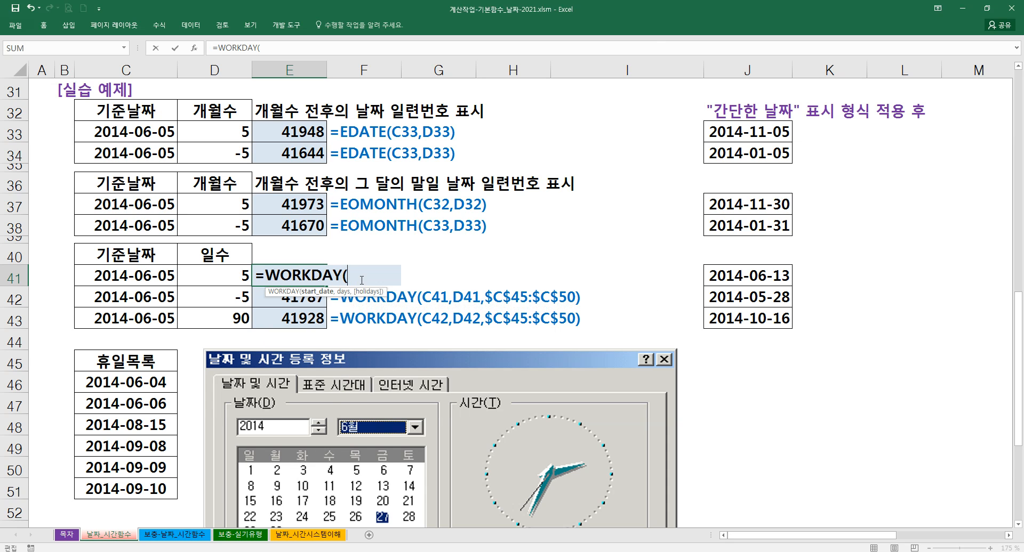
click(132, 275)
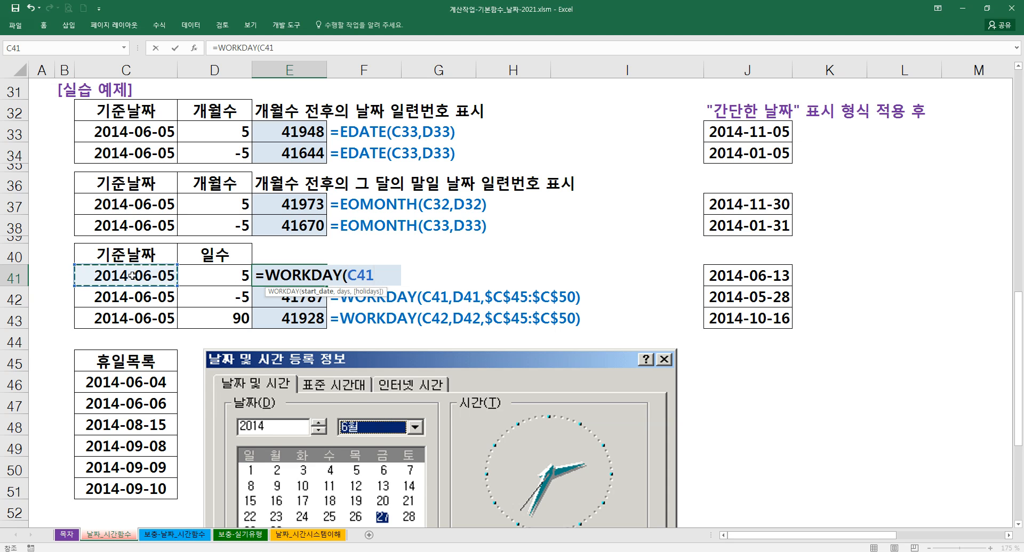
key(BackSpace)
key(BackSpace)
key(BackSpace)
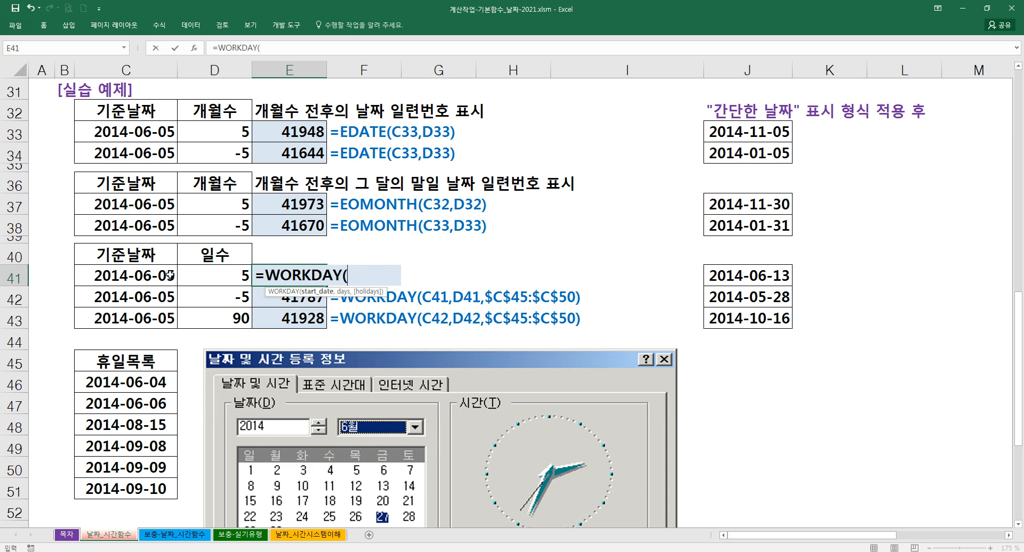
- Open the WORKDAY function arguments and set Start_date to C41 and Days to D41
key(ctrl+a)
click(154, 282)
click(447, 291)
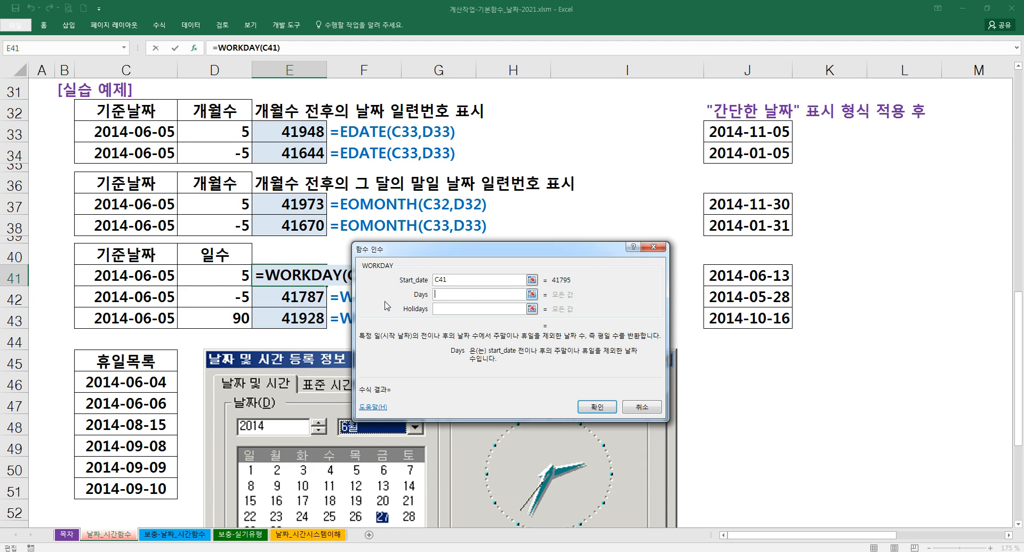
click(216, 278)
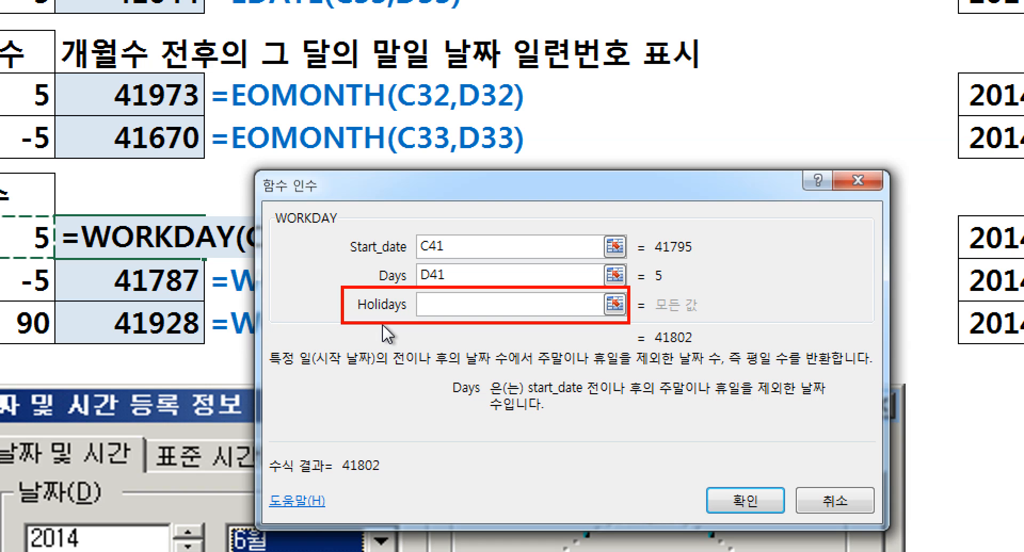
click(453, 279)
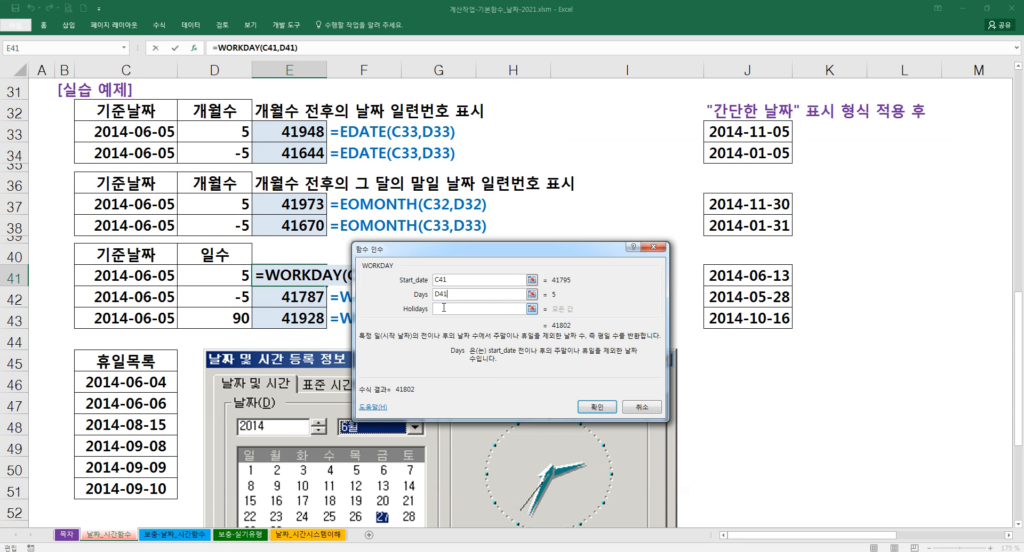
- Set the Holidays argument to C46:C51 and enter the WORKDAY formula in E41
click(444, 308)
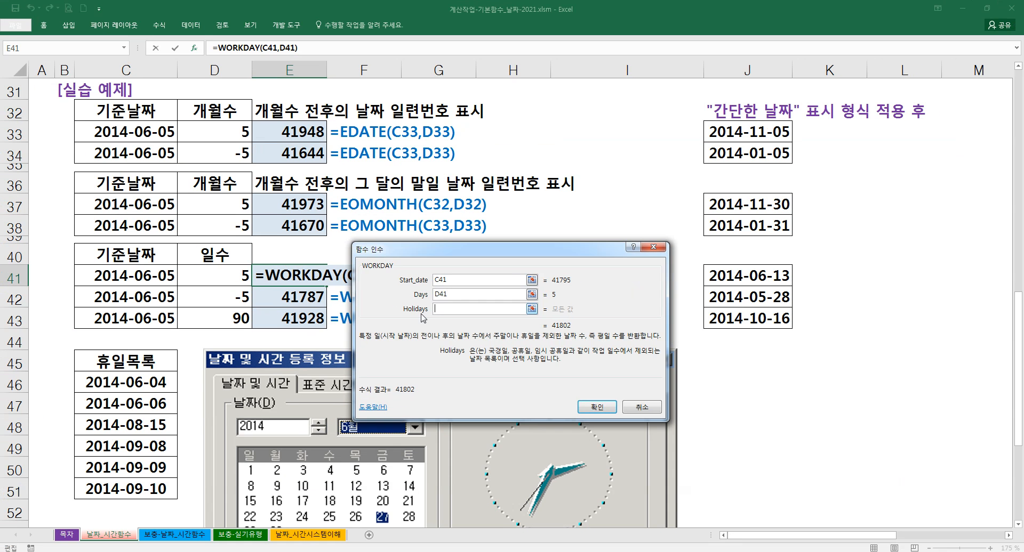
drag(145, 380, 142, 485)
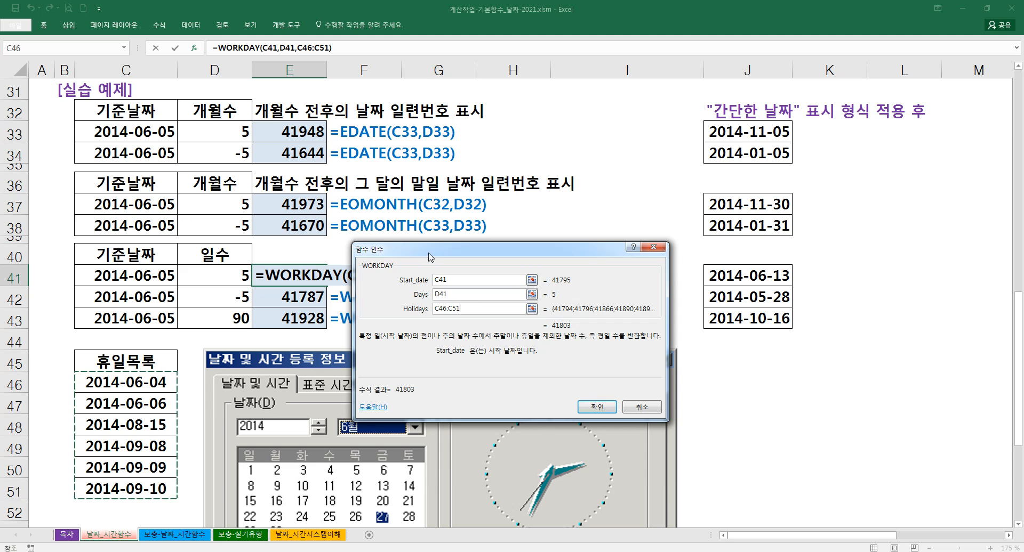
drag(432, 254, 435, 314)
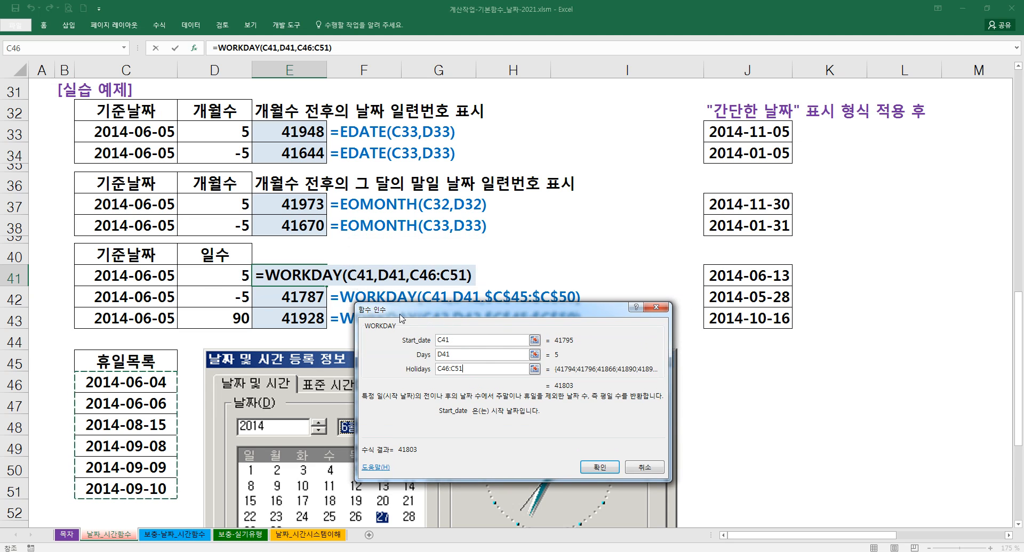
drag(399, 317, 488, 329)
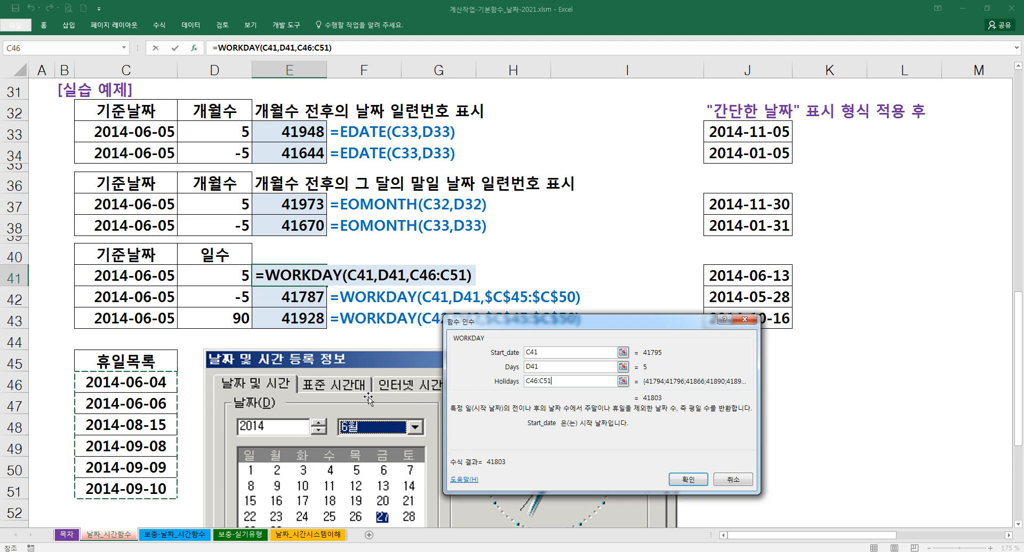
click(688, 479)
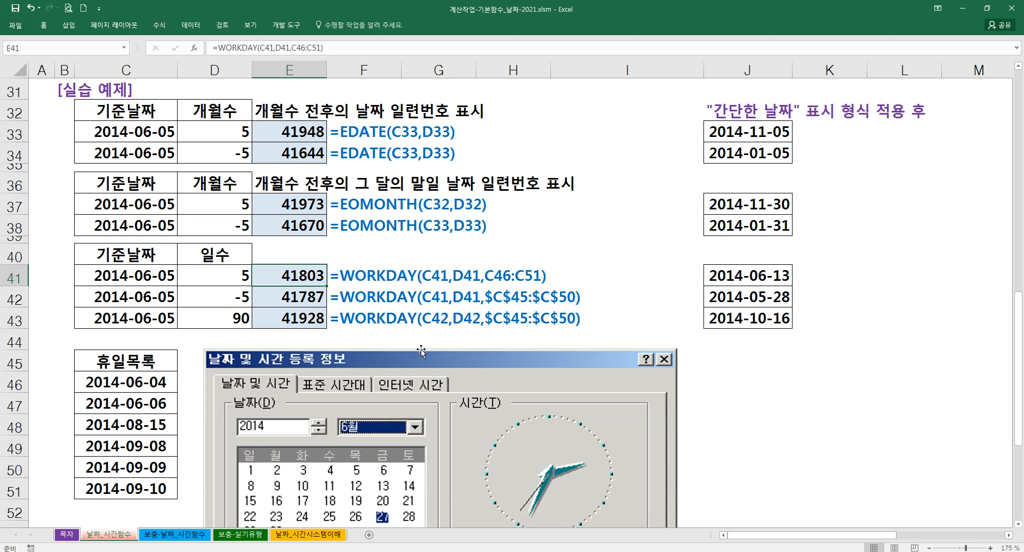
- Compare the date-formatted result in J41 with the day count in D41, the holiday list and the June 2014 calendar picture
click(712, 283)
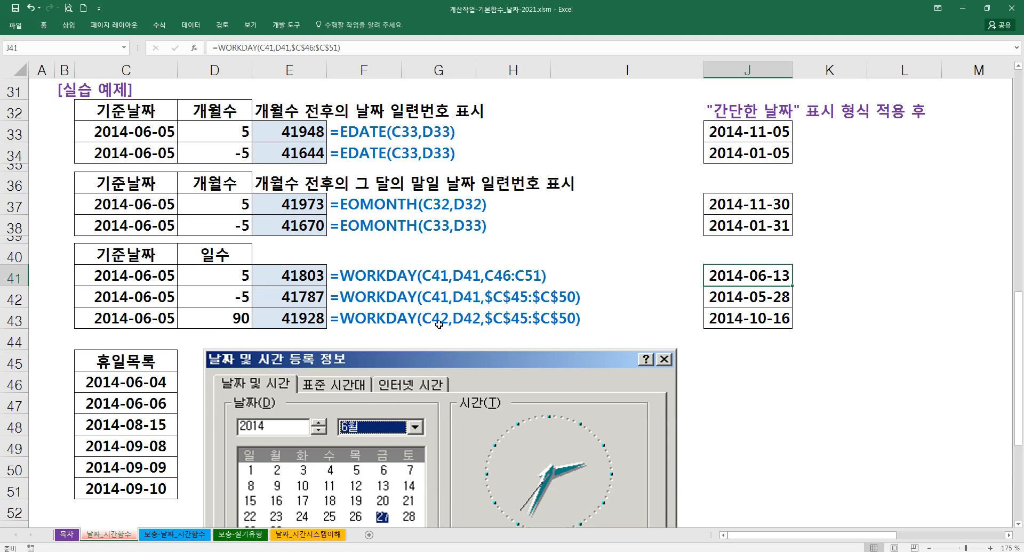
scroll(383, 336, down, 1)
scroll(557, 317, down, 1)
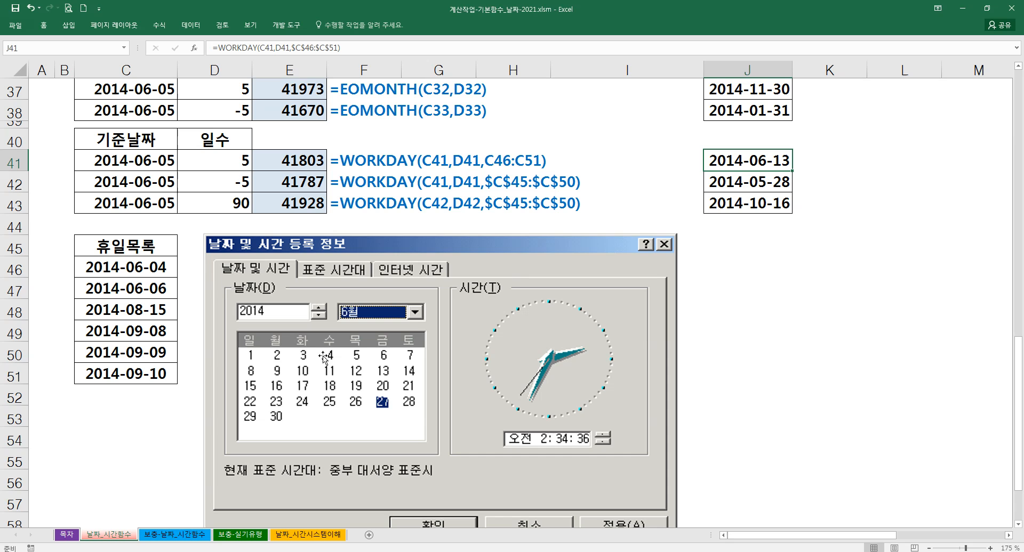
click(233, 161)
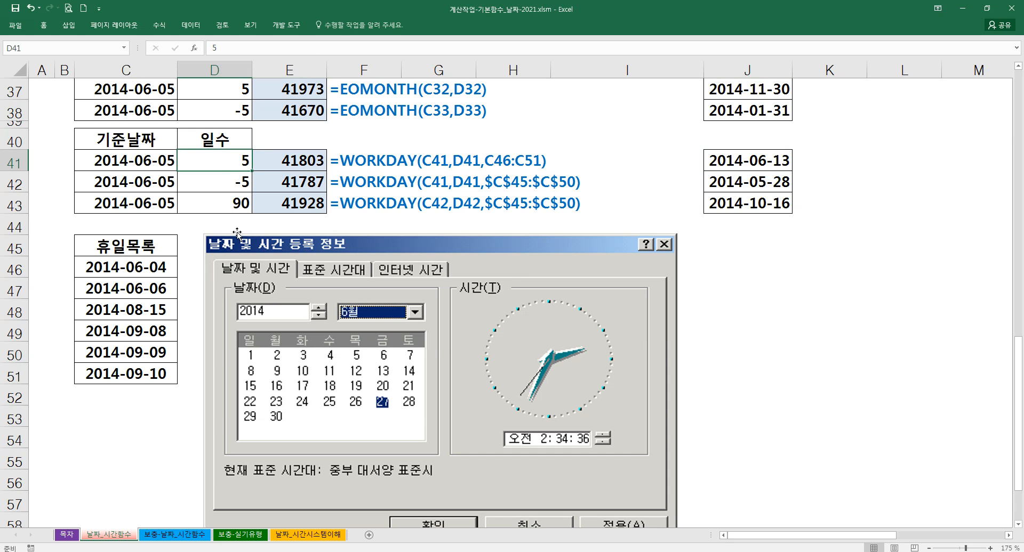
click(144, 252)
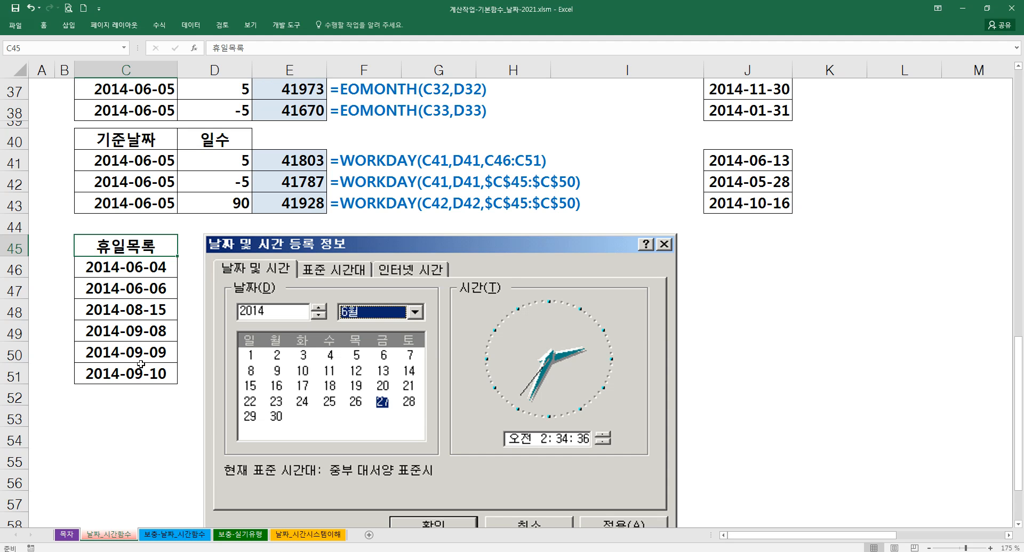
- Clear the WORKDAY results in E42:E43
click(293, 163)
drag(292, 172, 290, 210)
key(Delete)
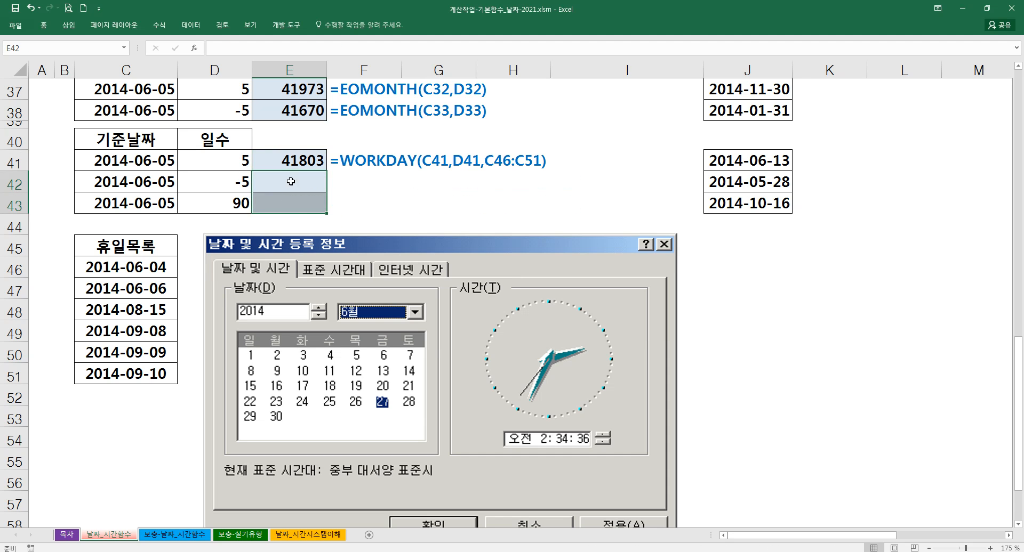
- Change the Holidays argument of E41's WORKDAY formula to the absolute range $C$46:$C$51
double_click(291, 161)
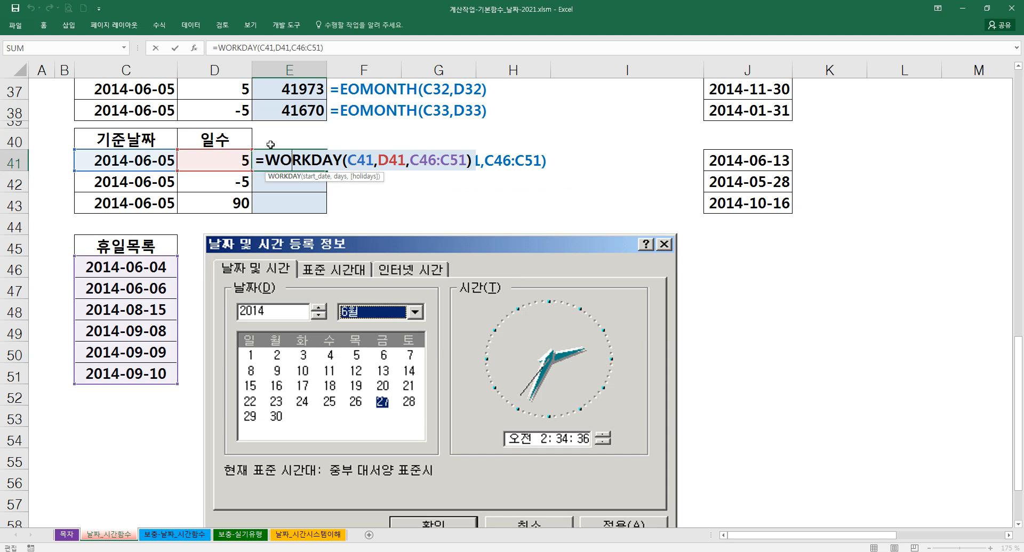
key(Escape)
click(194, 48)
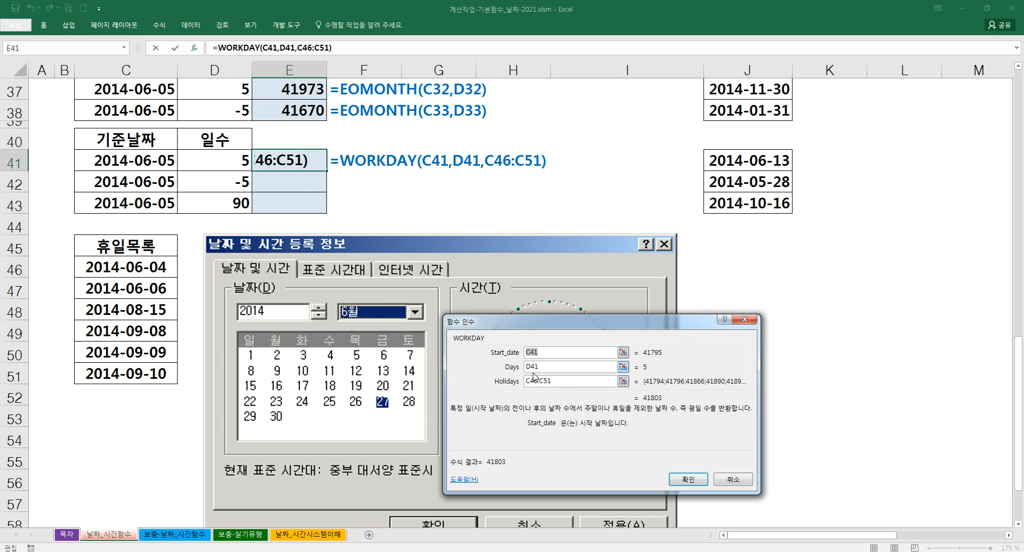
drag(561, 380, 509, 381)
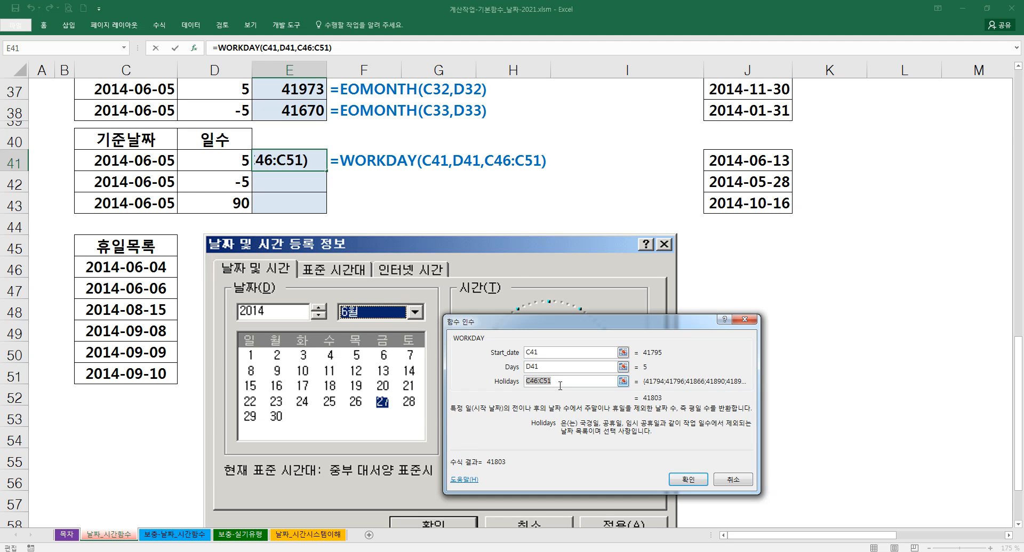
key(F4)
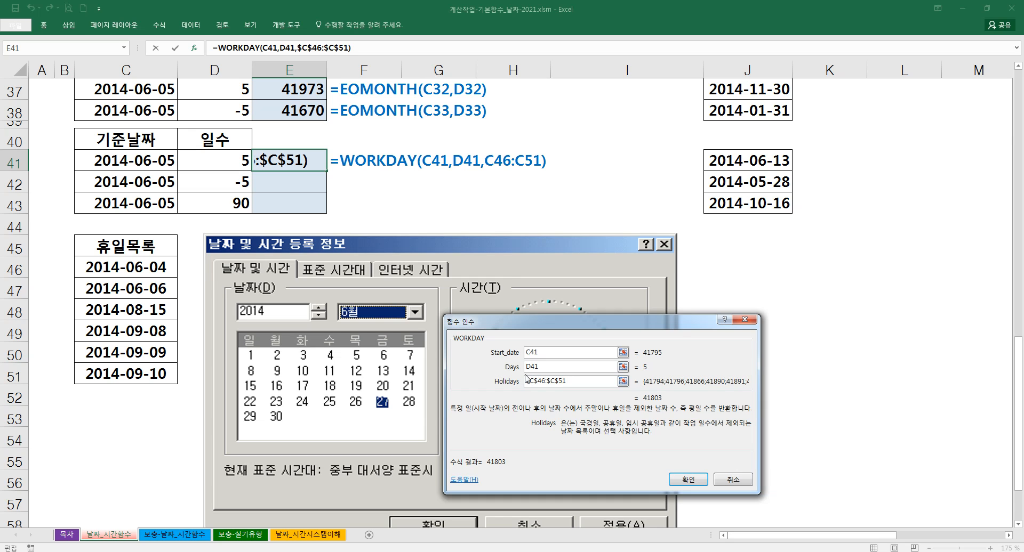
key(Return)
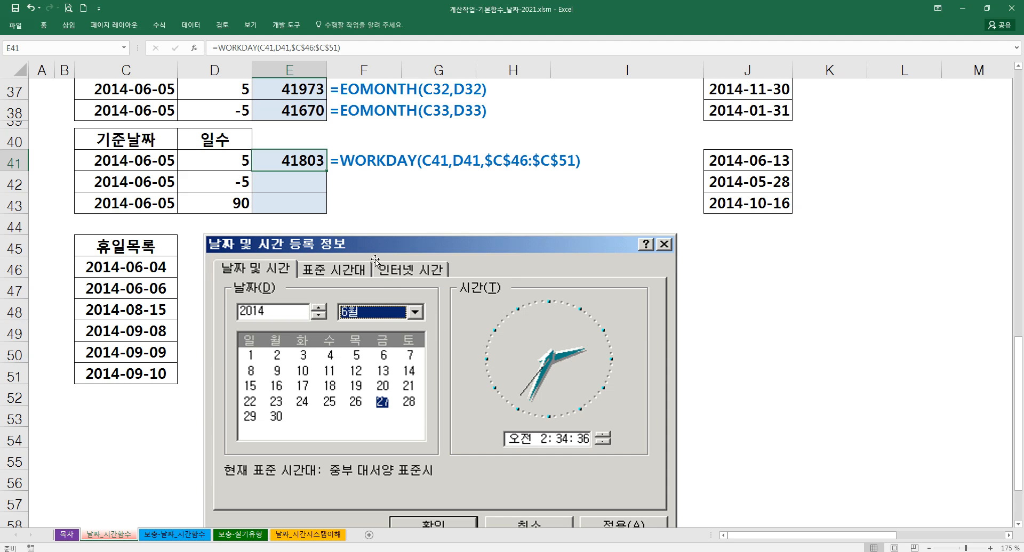
- Fill the WORKDAY formula from E41 down to E43 and check the copied formulas
drag(327, 172, 319, 209)
click(305, 182)
click(302, 202)
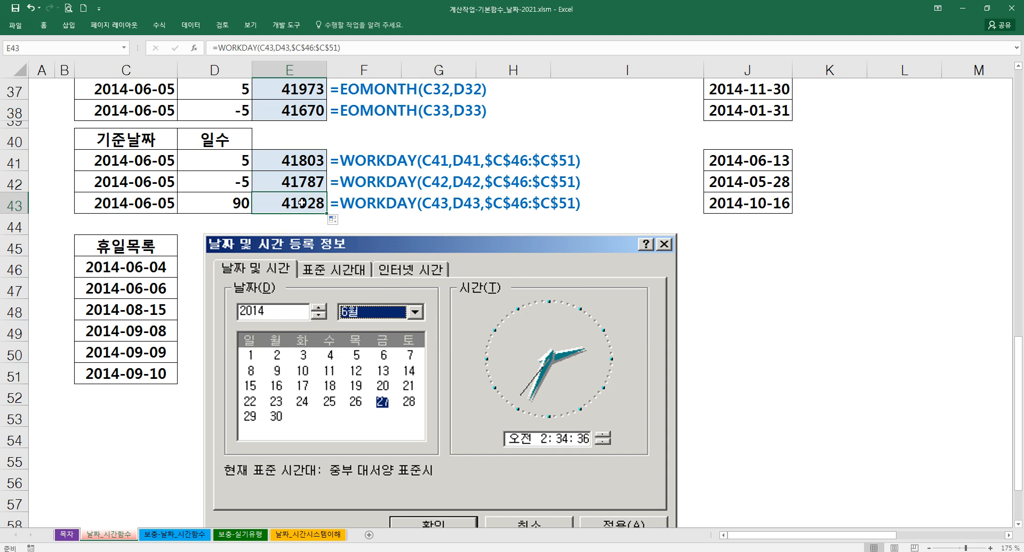
click(282, 161)
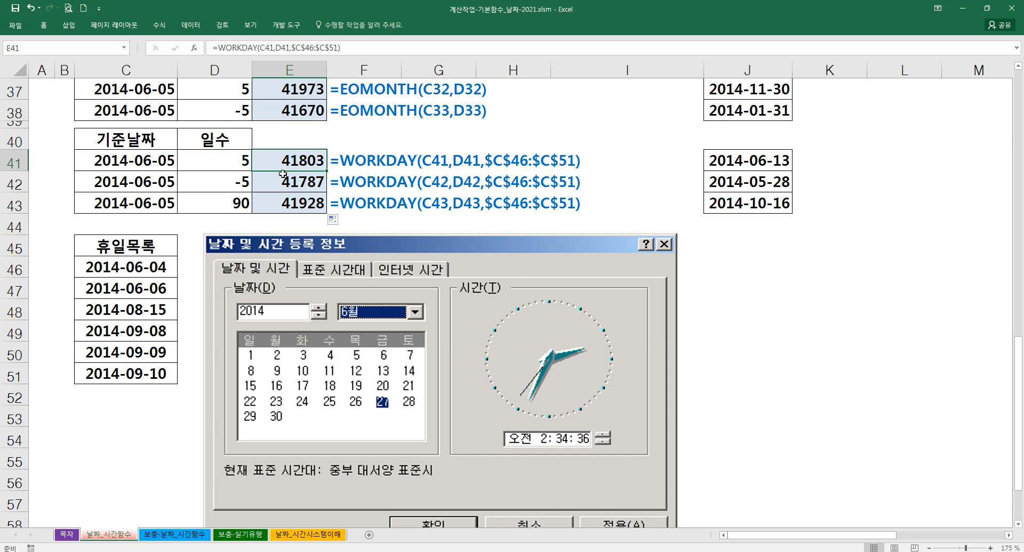
click(379, 225)
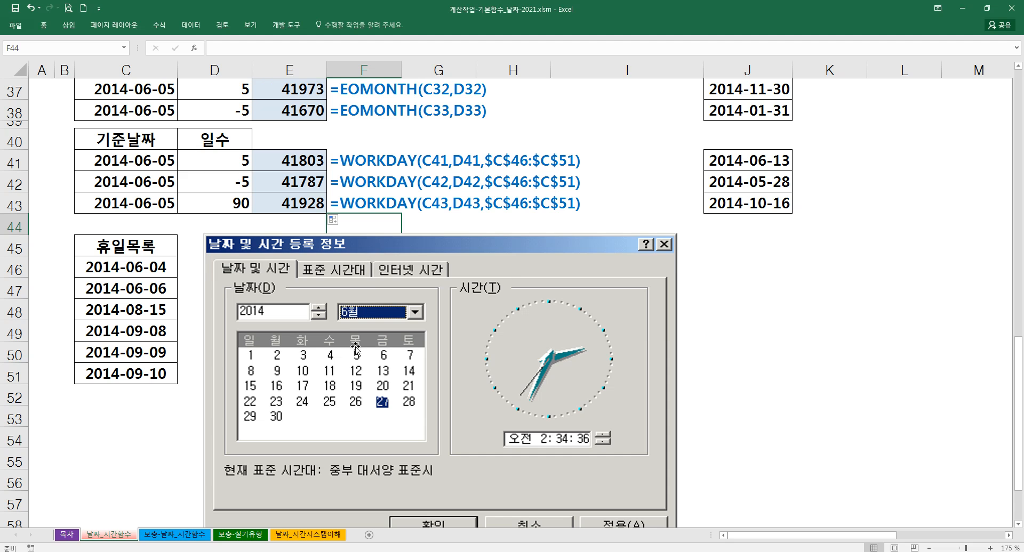
scroll(323, 365, down, 1)
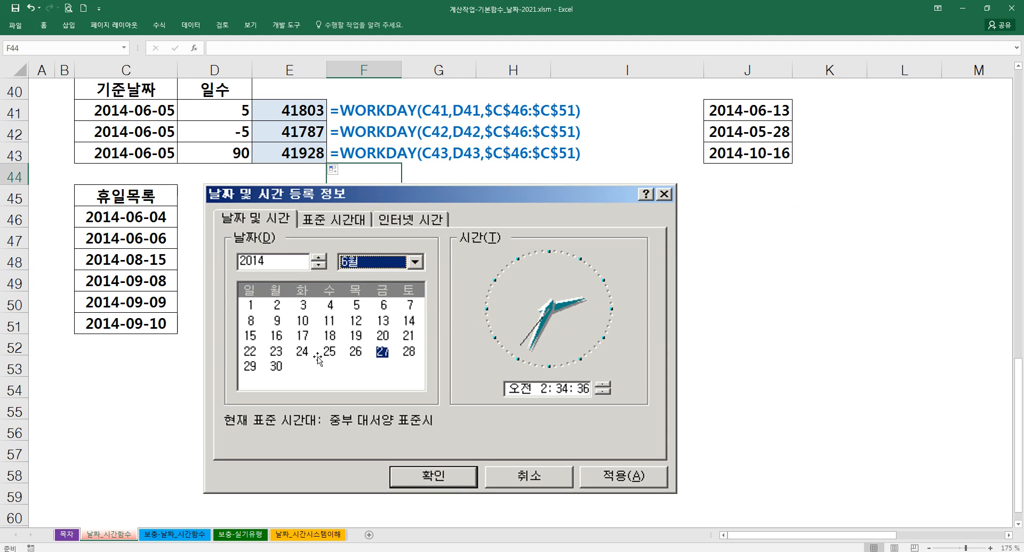
drag(297, 299, 310, 313)
mouse_move(467, 279)
mouse_down()
mouse_move(457, 294)
mouse_move(488, 281)
mouse_move(490, 301)
mouse_up()
mouse_move(316, 309)
mouse_down()
mouse_move(326, 306)
mouse_move(323, 314)
mouse_up()
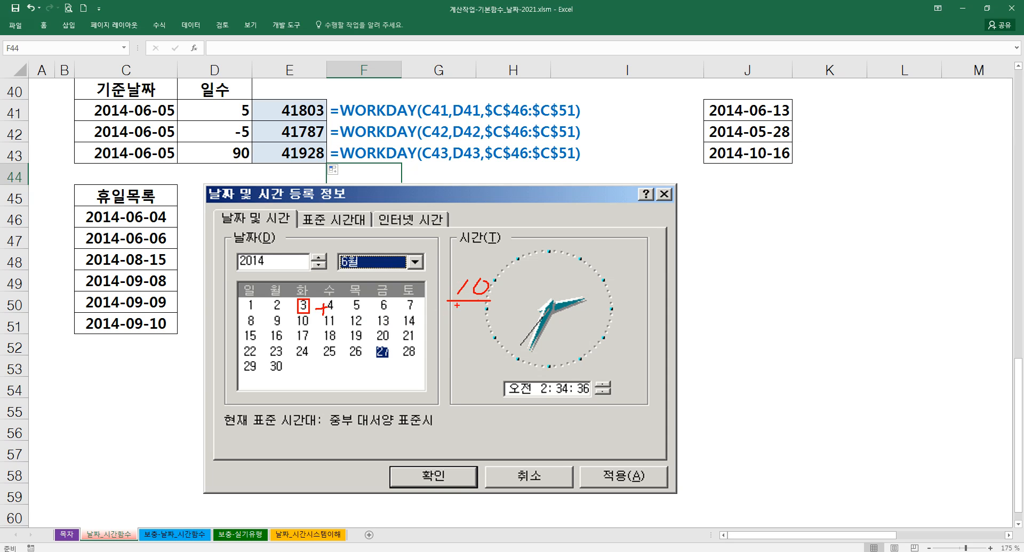
drag(382, 310, 410, 310)
drag(246, 326, 266, 326)
drag(401, 324, 420, 324)
drag(243, 340, 261, 339)
key(Escape)
- Review the EDATE, EOMONTH and WORKDAY descriptions, the displayed formulas in F33:F41 and the WORKDAY results in E41:E43
click(364, 155)
scroll(364, 179, up, 7)
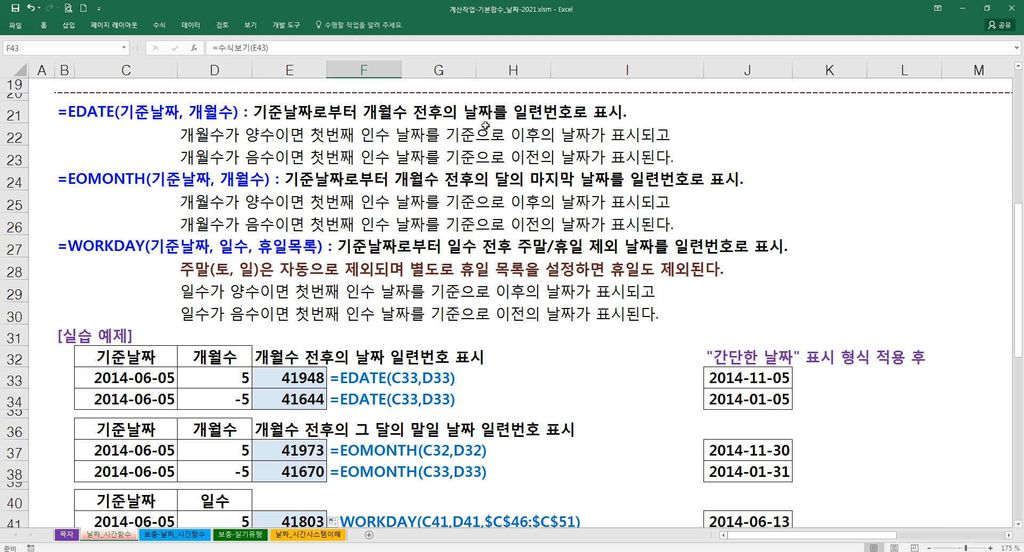
scroll(536, 250, down, 3)
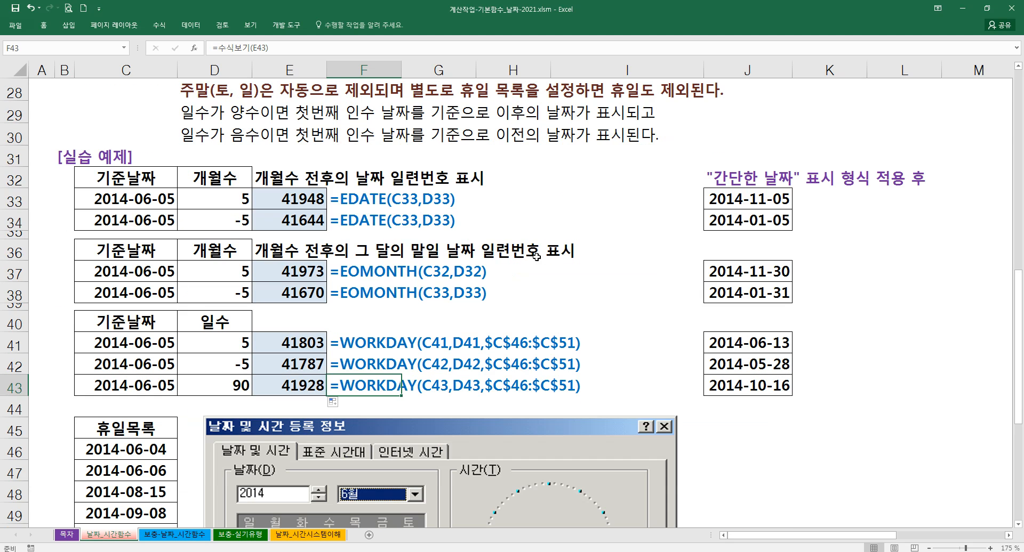
drag(389, 201, 386, 346)
scroll(386, 347, down, 1)
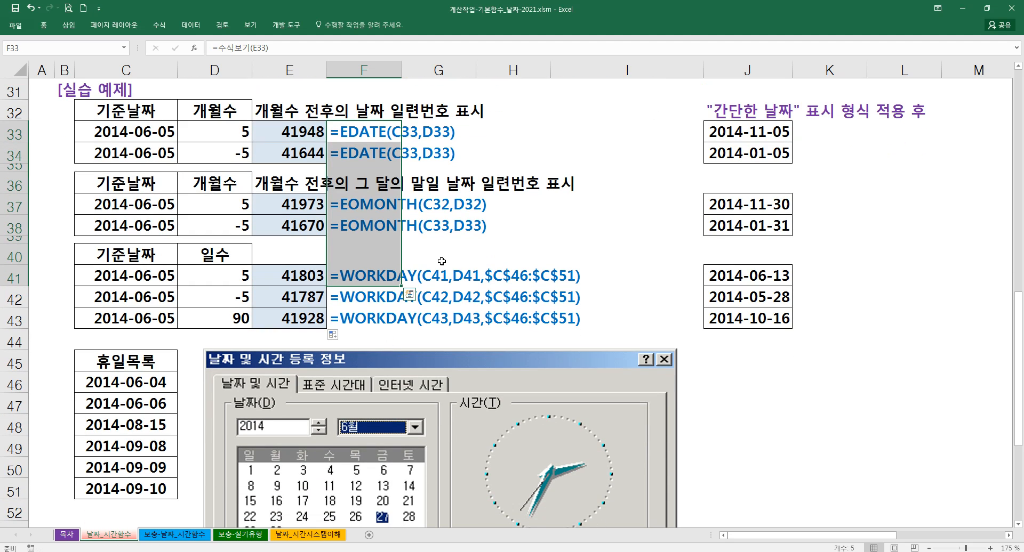
drag(298, 278, 290, 319)
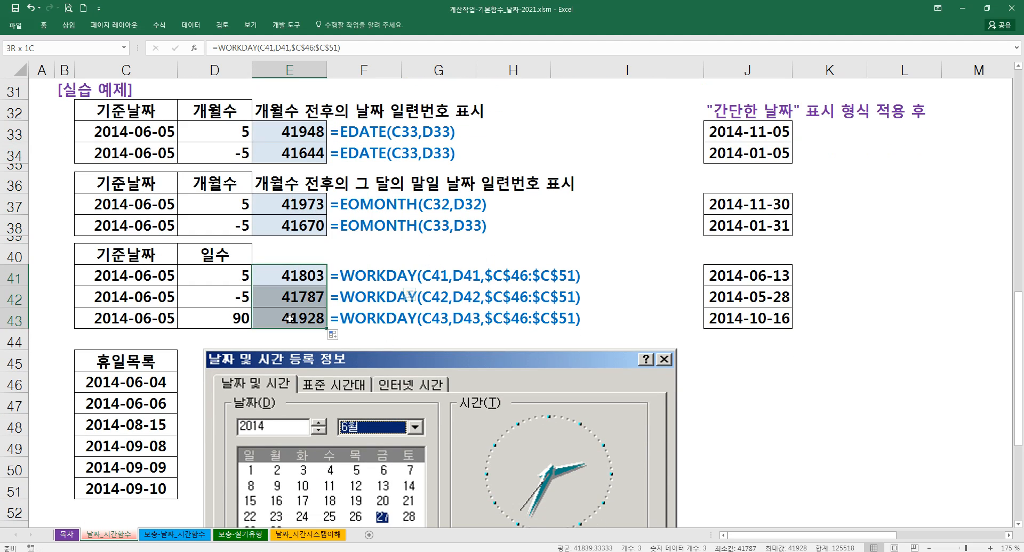
- Examine the WORKDAY example's inputs: base date in C41, day count in D41 and the holiday list starting at C46
click(294, 206)
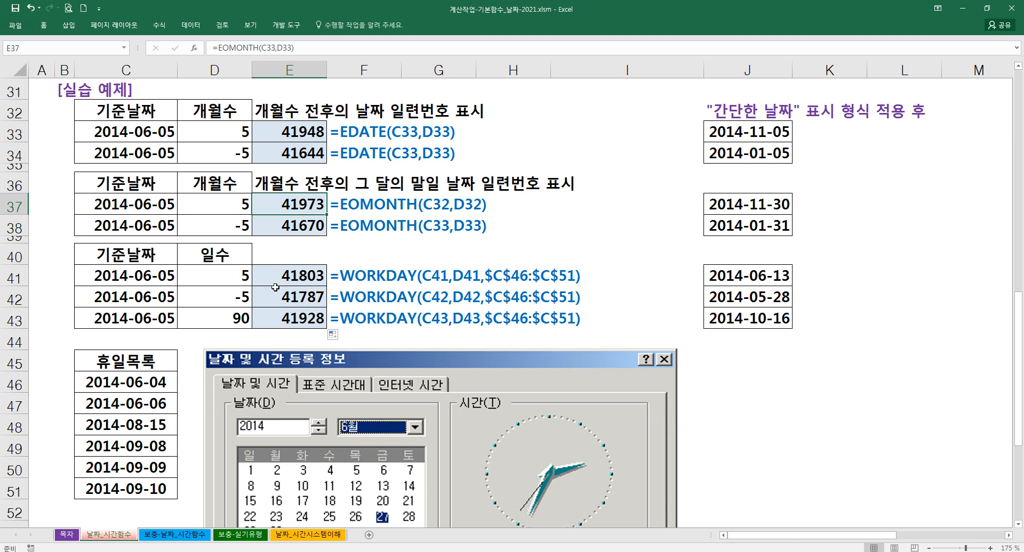
drag(130, 278, 275, 312)
click(144, 274)
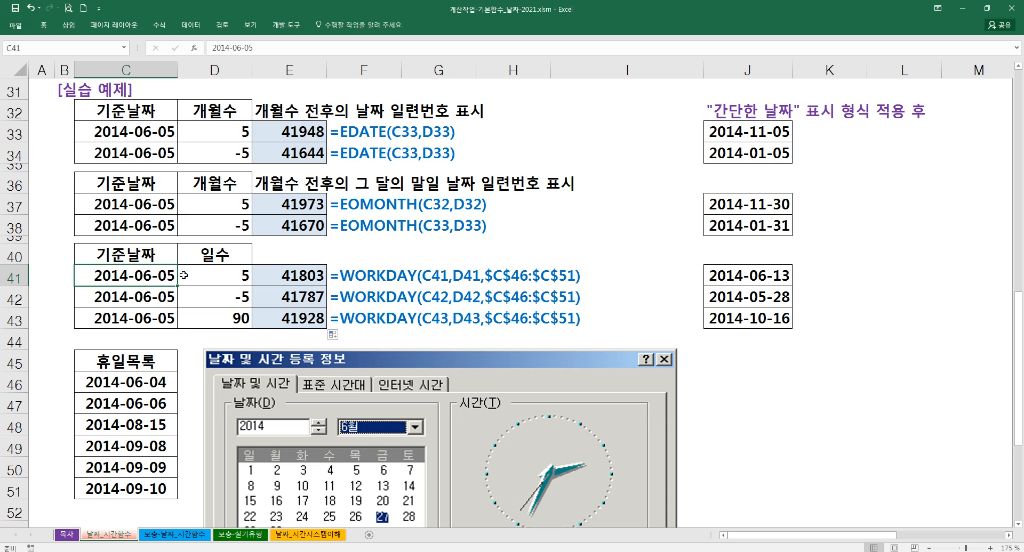
click(208, 277)
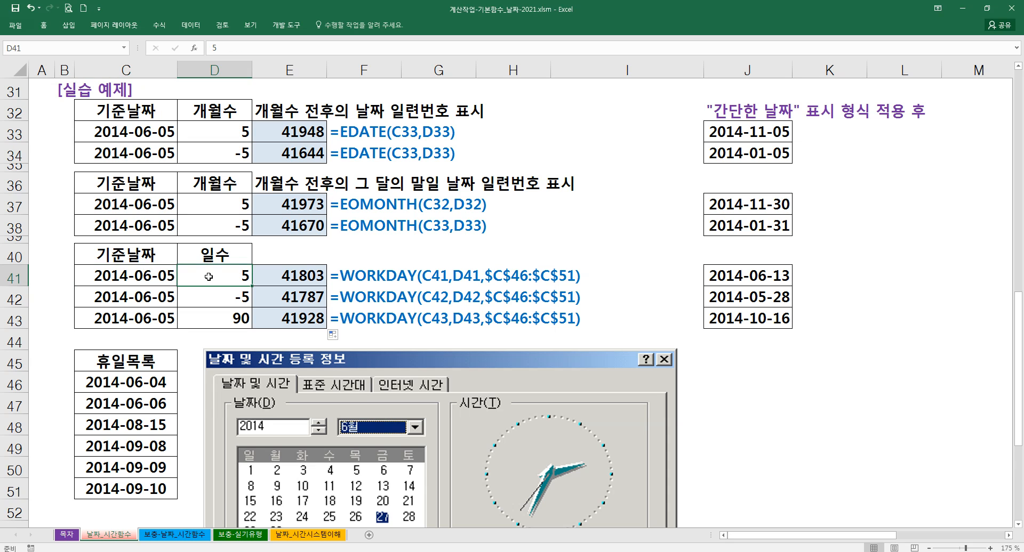
click(137, 382)
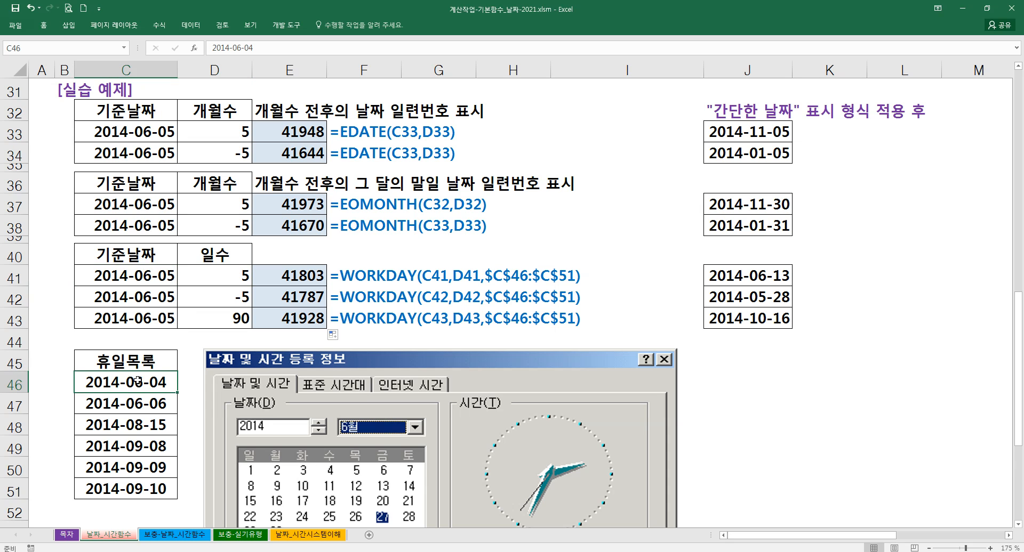
- Apply the Short Date (간단한 날짜) number format to the WORKDAY results in E41:E43
drag(311, 283, 305, 323)
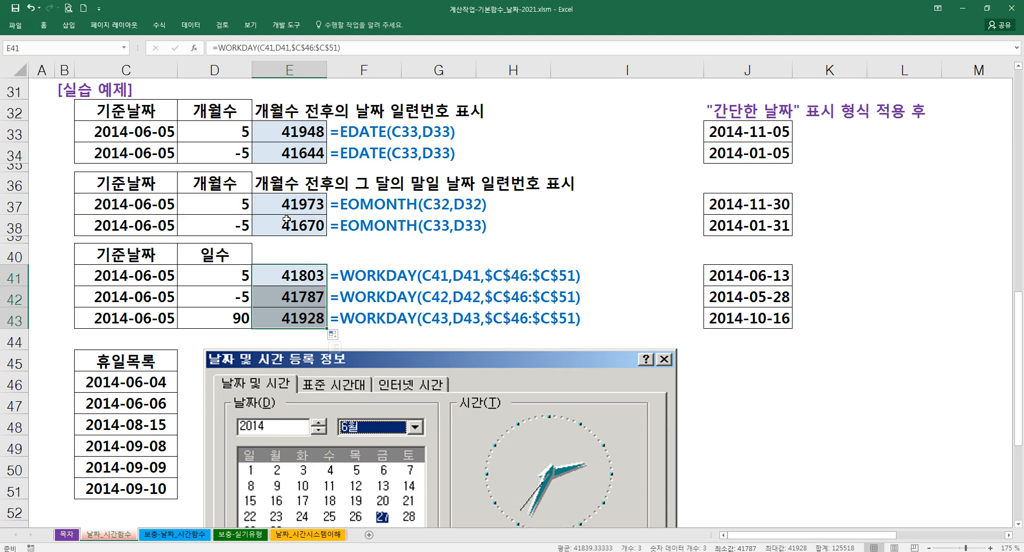
click(45, 27)
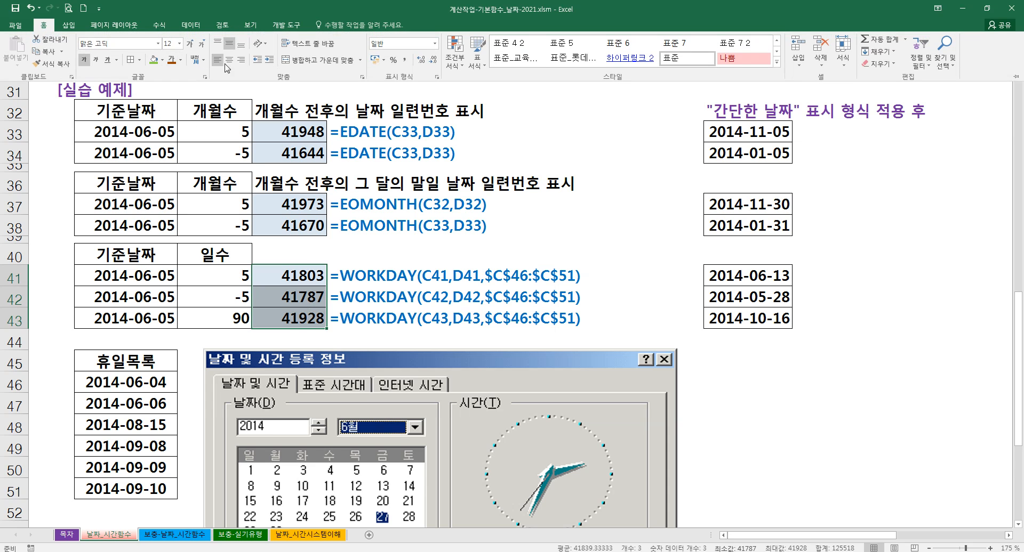
click(437, 45)
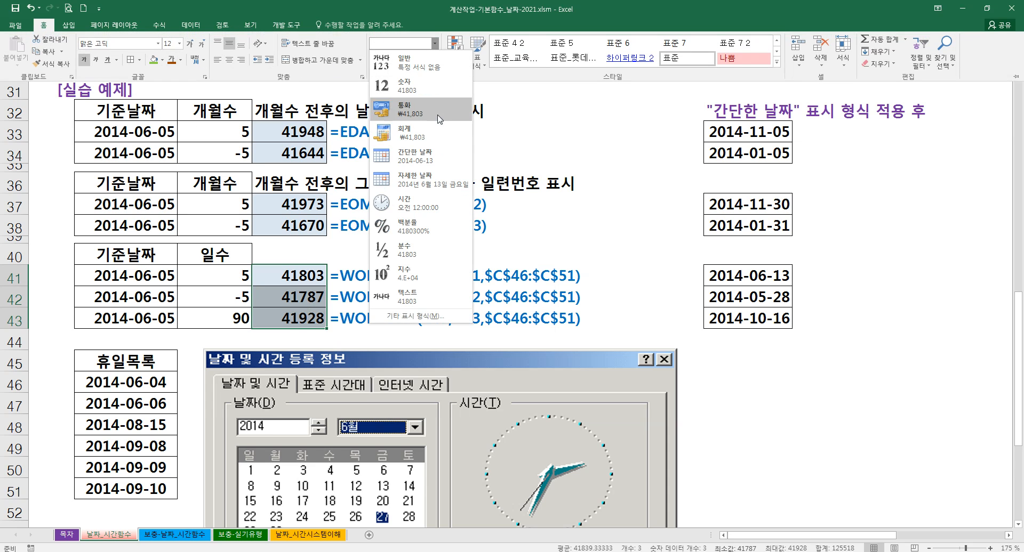
click(436, 154)
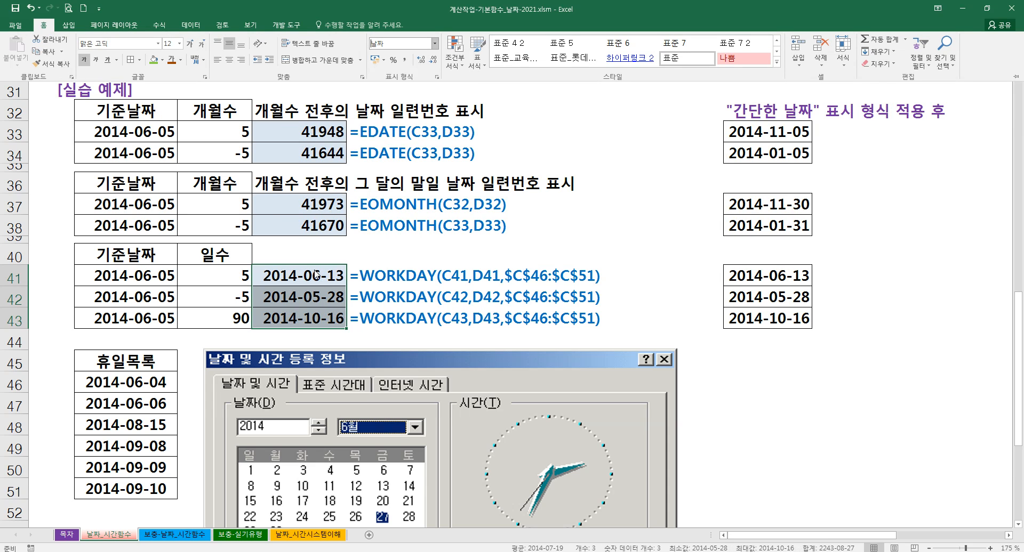
click(316, 276)
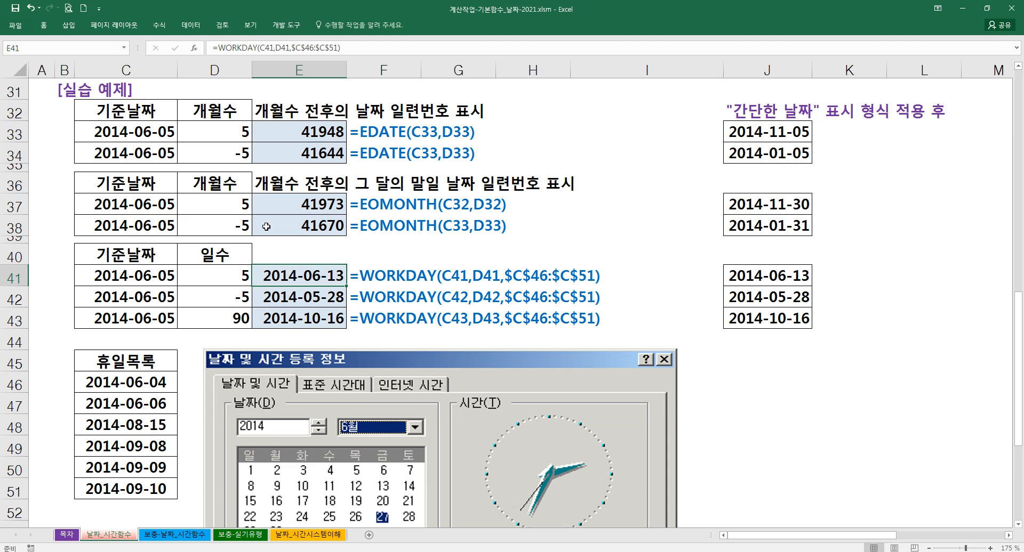
- Undo the Short Date formatting of the WORKDAY results
click(44, 25)
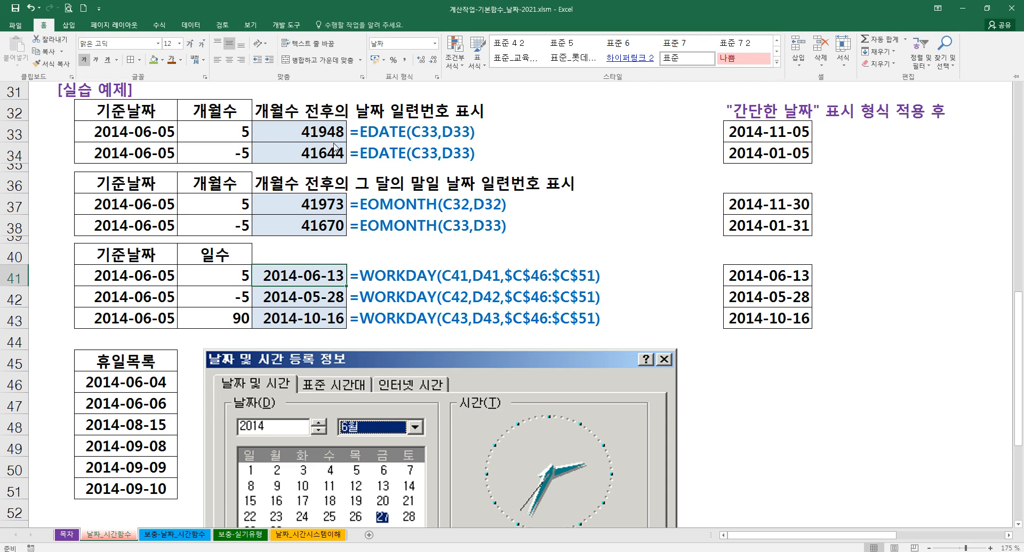
click(377, 269)
key(ctrl+z)
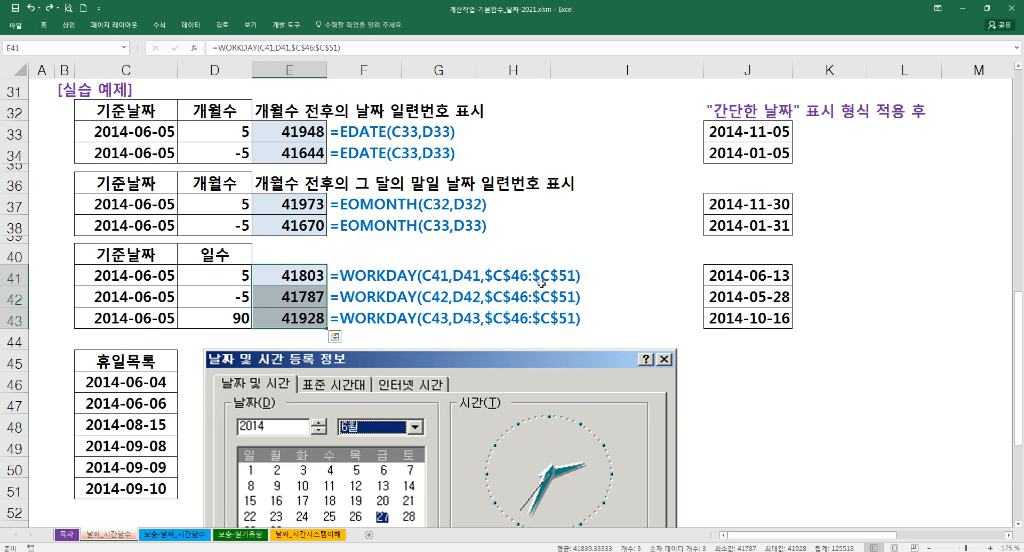
- Compare the serial-number results in E41:E43, E37:E38 and E33:E34 with the short-date examples in column J
drag(300, 276, 297, 314)
drag(291, 204, 293, 224)
drag(292, 134, 290, 147)
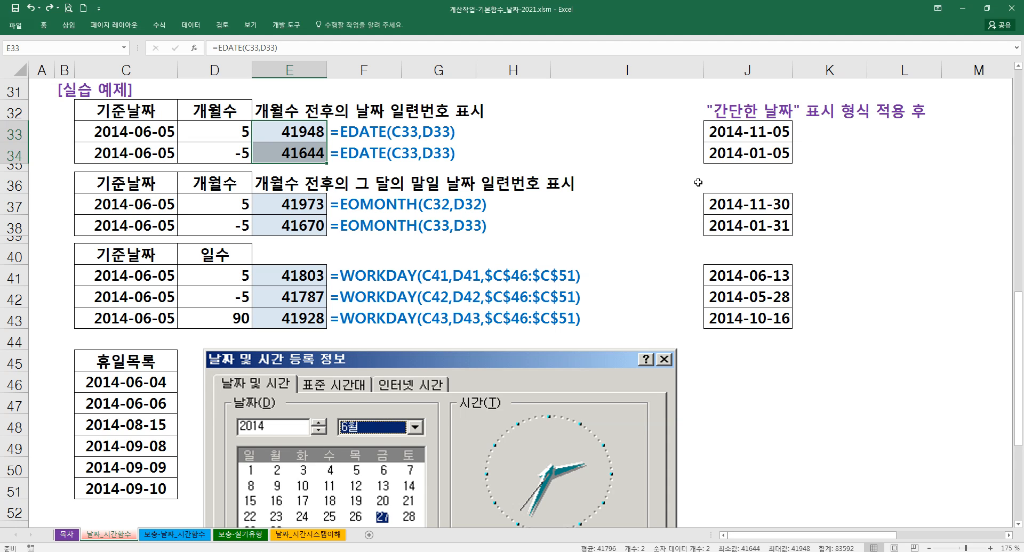
click(527, 200)
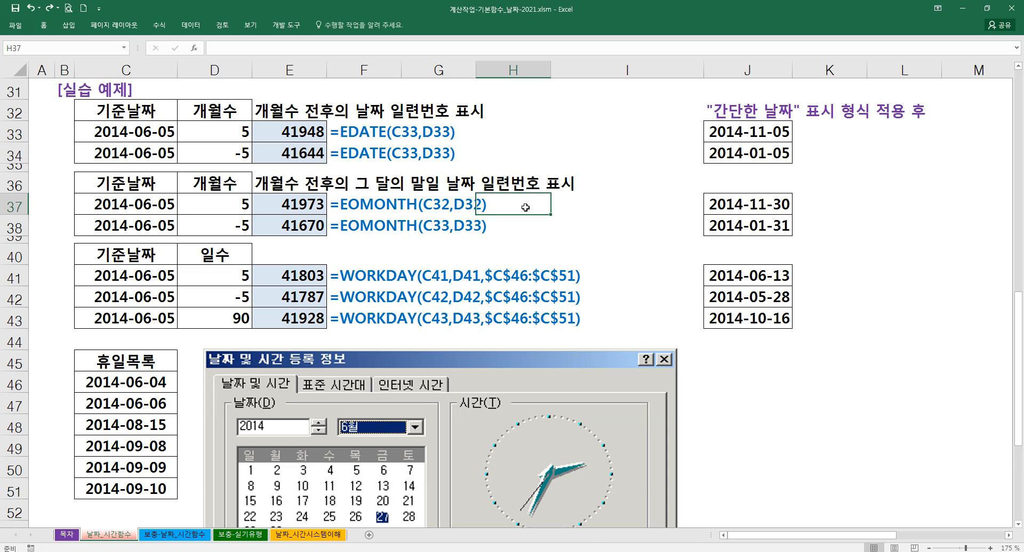
- Review the date and time function descriptions from TODAY to WORKDAY, the WEEKDAY type table and the practice examples below them
scroll(261, 203, up, 3)
scroll(263, 209, up, 7)
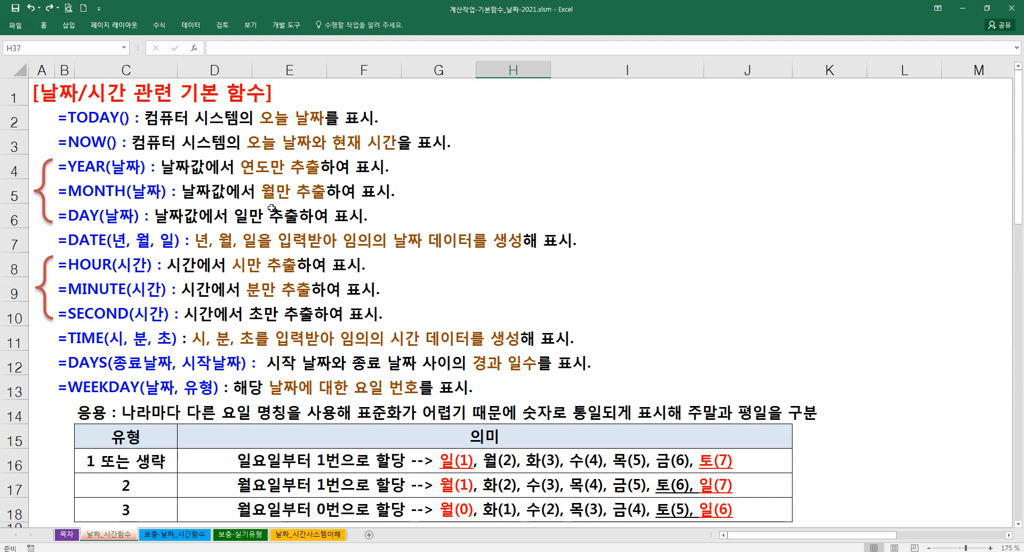
click(270, 209)
click(468, 213)
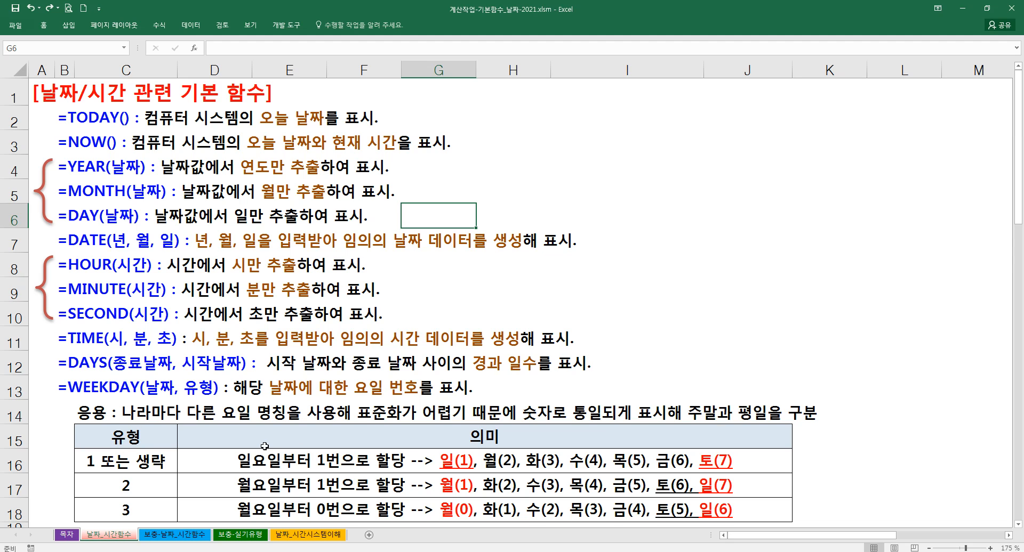
scroll(245, 436, down, 2)
scroll(245, 436, down, 8)
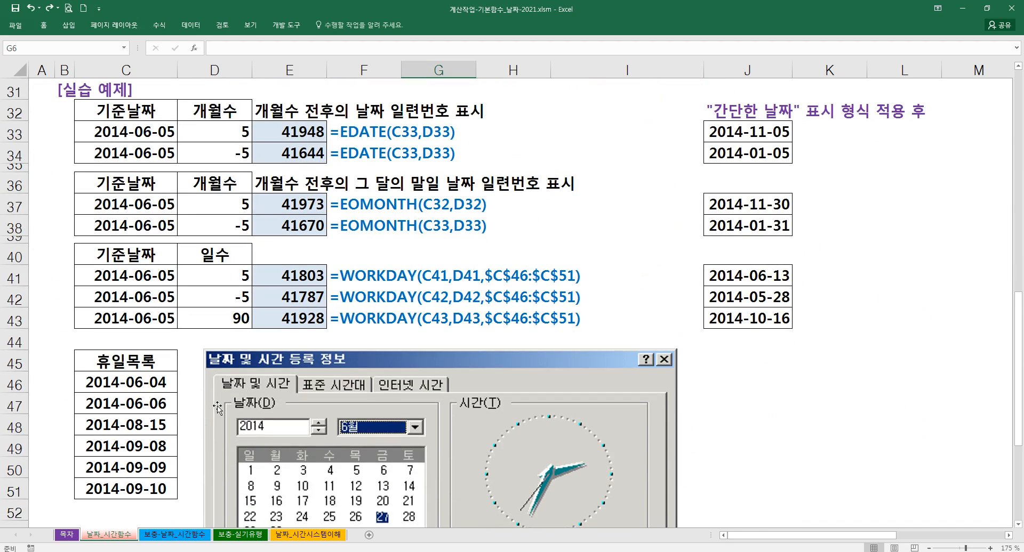
scroll(218, 414, down, 2)
scroll(218, 413, down, 1)
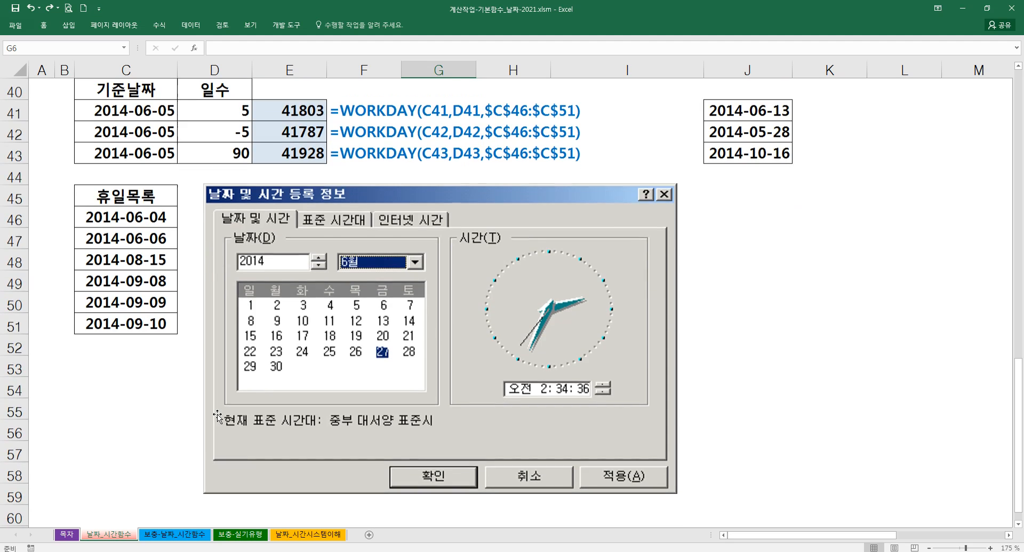
scroll(219, 414, up, 6)
scroll(217, 415, up, 5)
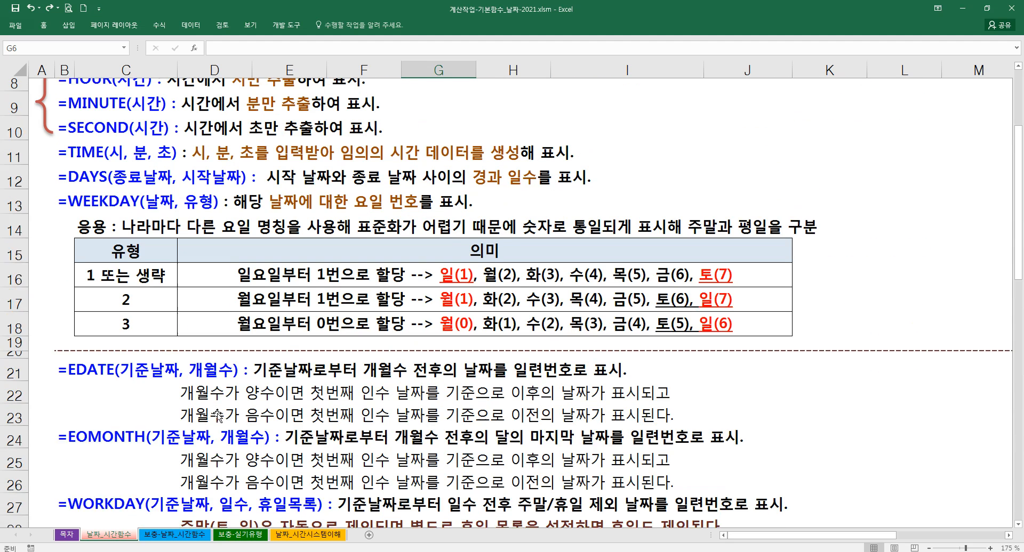
click(295, 257)
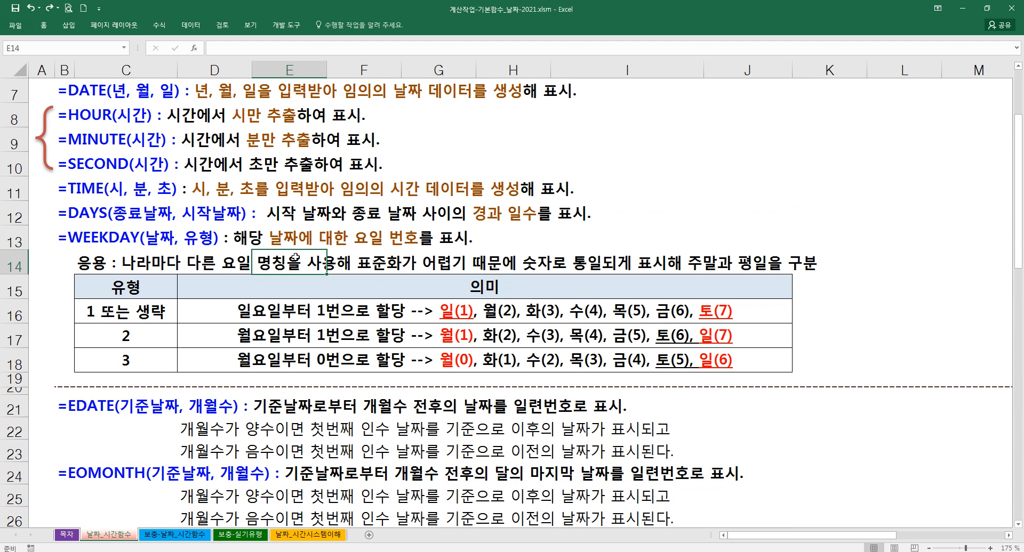